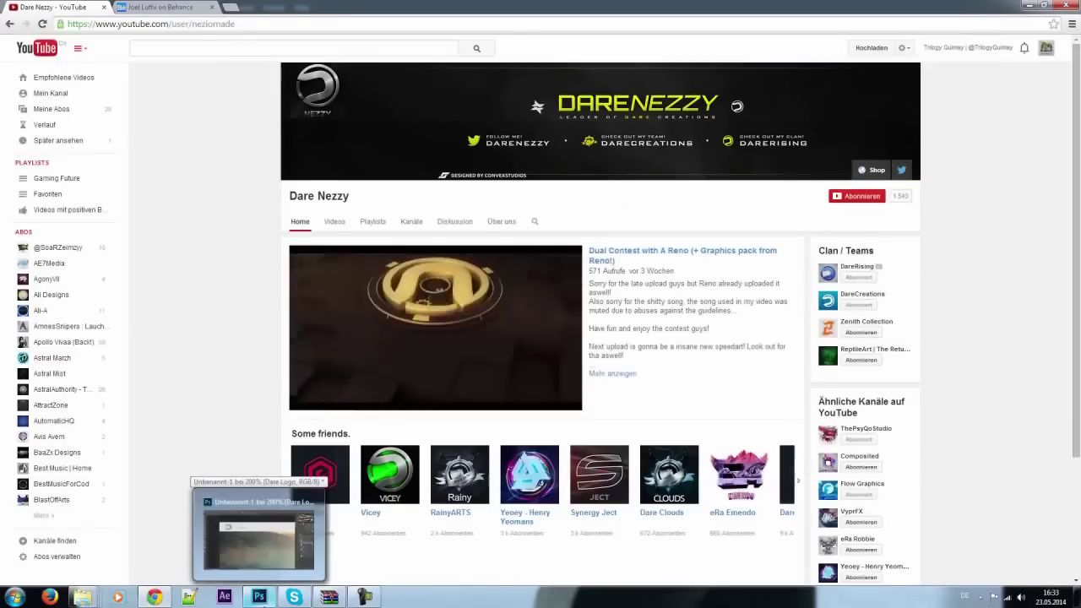
- Finish the 23 pt DARE NEZZY title beside the round header logo
{"action": "left_click", "coordinate": [259, 597]}
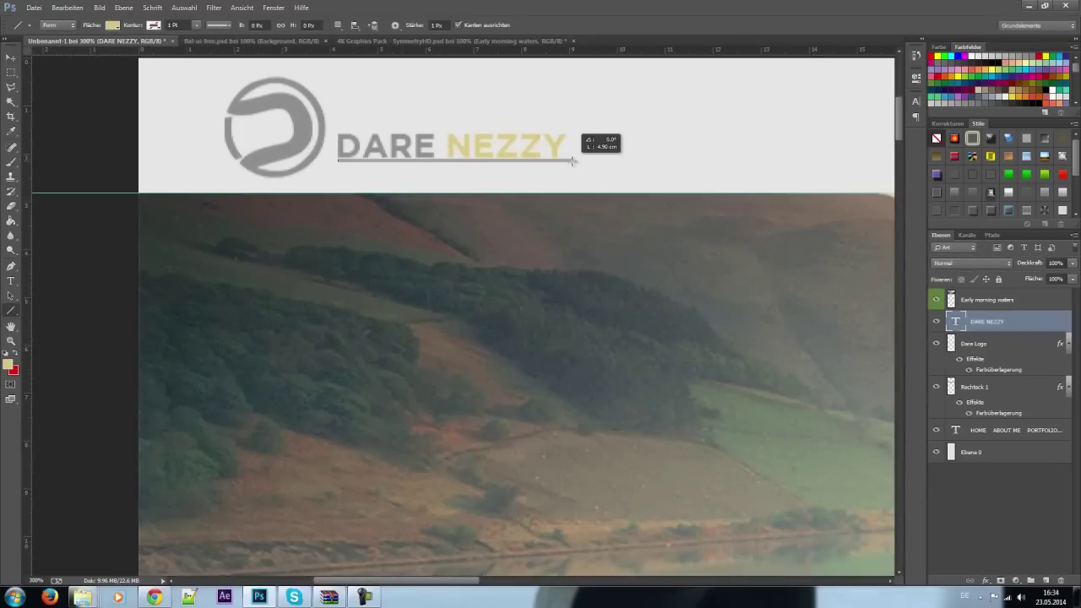
- Try a thin grey underline under the DARE NEZZY title, then delete it
{"action": "left_click_drag", "start_coordinate": [571, 160], "coordinate": [566, 160]}
{"action": "left_click", "coordinate": [113, 25]}
{"action": "left_click", "coordinate": [42, 61]}
{"action": "key", "text": "ctrl+minus"}
{"action": "key", "text": "ctrl+minus"}
{"action": "key", "text": "ctrl+minus"}
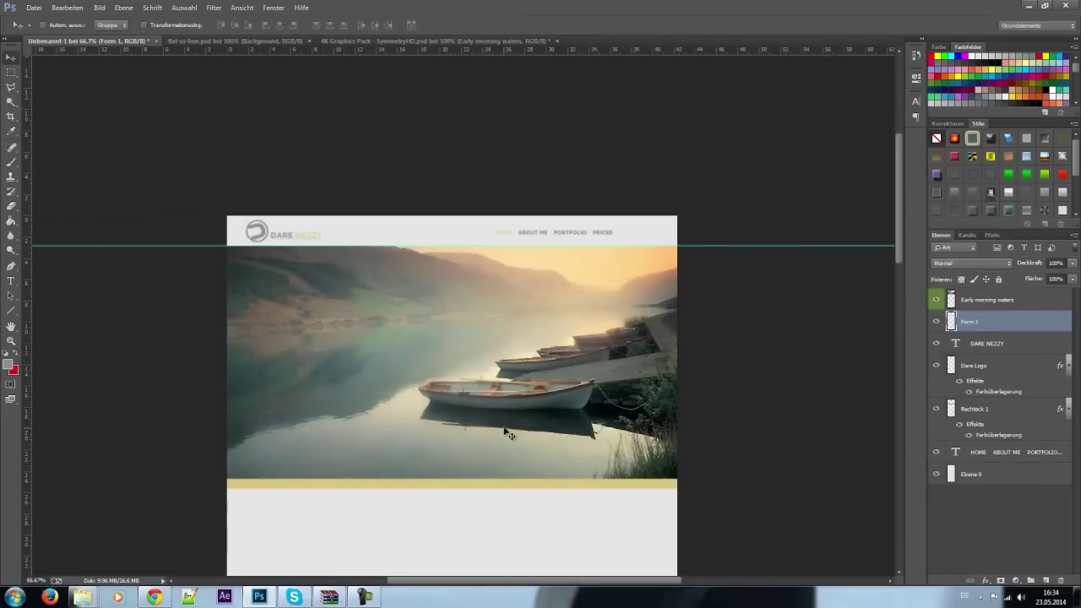
{"action": "key", "text": "Delete"}
- Give the Dare Logo a yellow Color Overlay
{"action": "double_click", "coordinate": [998, 369]}
{"action": "left_click", "coordinate": [289, 397]}
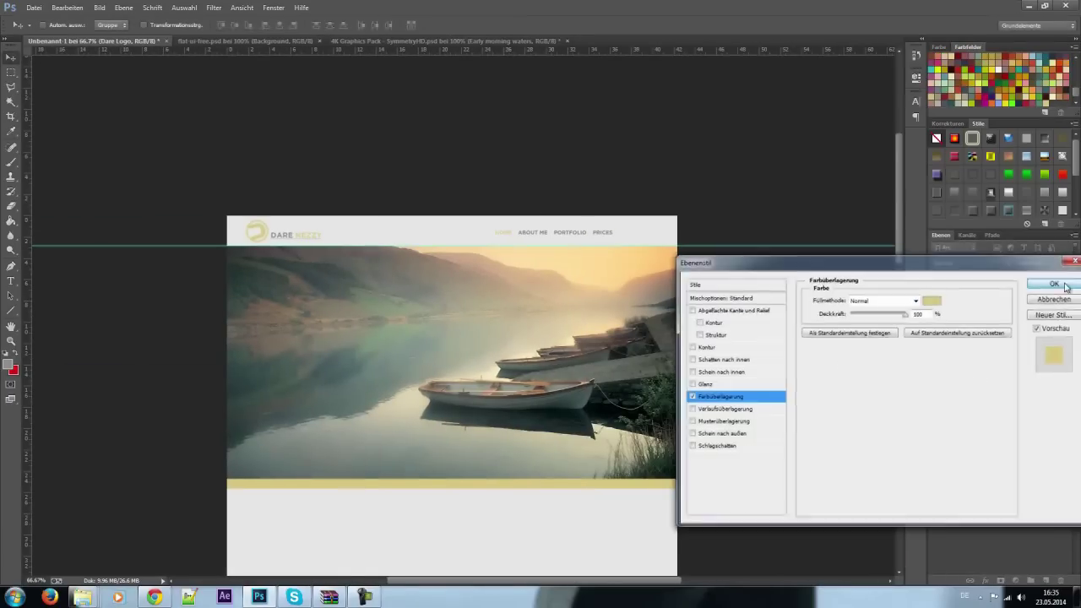
{"action": "left_click", "coordinate": [1055, 282]}
- Lower the Early morning waters photo to 83% opacity and draw a rectangle over it
{"action": "left_click", "coordinate": [987, 300]}
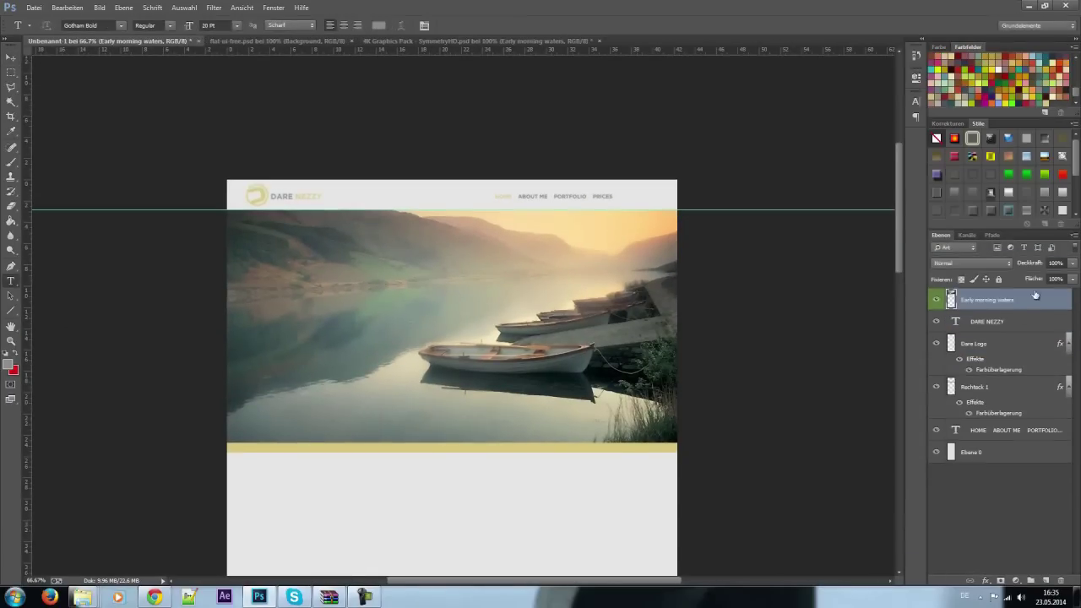
{"action": "left_click_drag", "start_coordinate": [1030, 262], "coordinate": [1017, 262]}
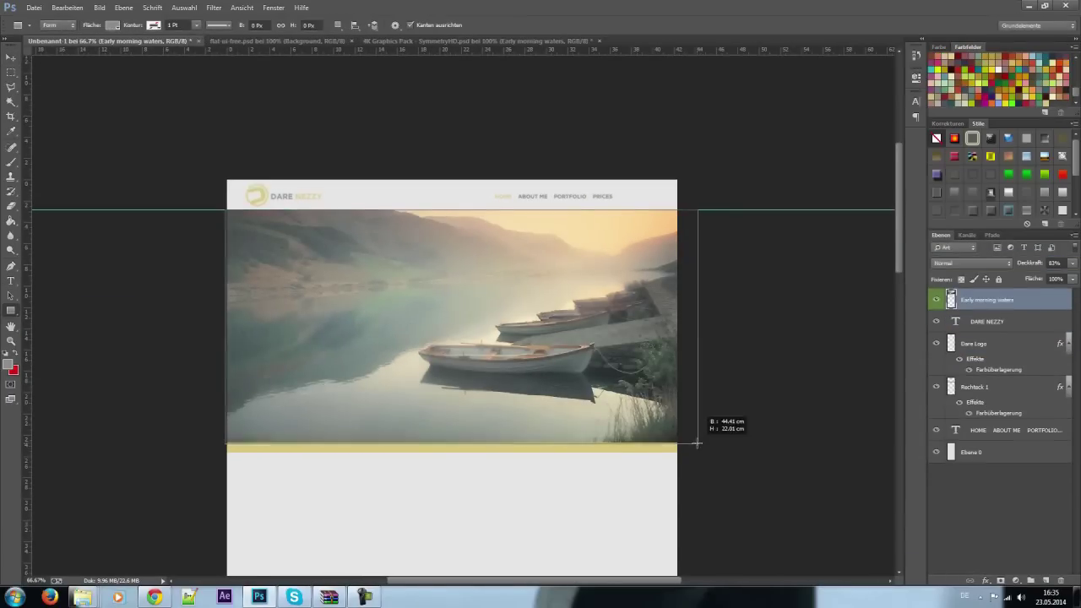
{"action": "left_click_drag", "start_coordinate": [697, 441], "coordinate": [678, 443]}
- Set the overlay rectangle to 20% opacity and add a 'Lorem ipsum dolor sit' heading
{"action": "type", "text": "20"}
{"action": "key", "text": "Return"}
{"action": "key", "text": "ctrl+plus"}
{"action": "key", "text": "t"}
{"action": "left_click", "coordinate": [525, 249]}
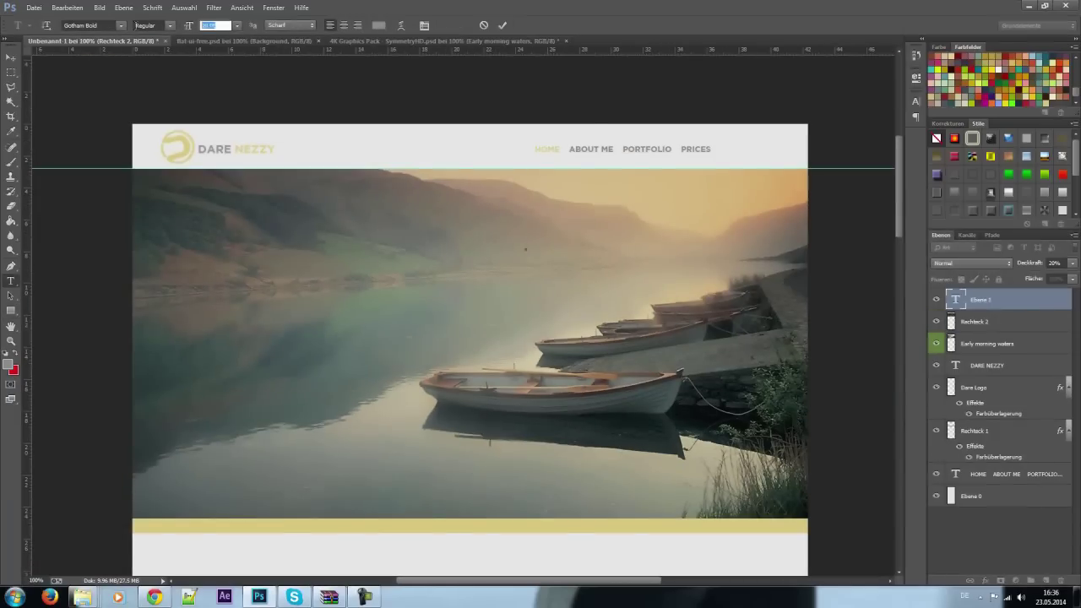
{"action": "left_click", "coordinate": [214, 7]}
{"action": "left_click", "coordinate": [169, 202]}
{"action": "left_click", "coordinate": [502, 26]}
- Duplicate the heading below it as a 20 pt grey Gotham Book subline
{"action": "left_click_drag", "start_coordinate": [663, 251], "coordinate": [663, 259]}
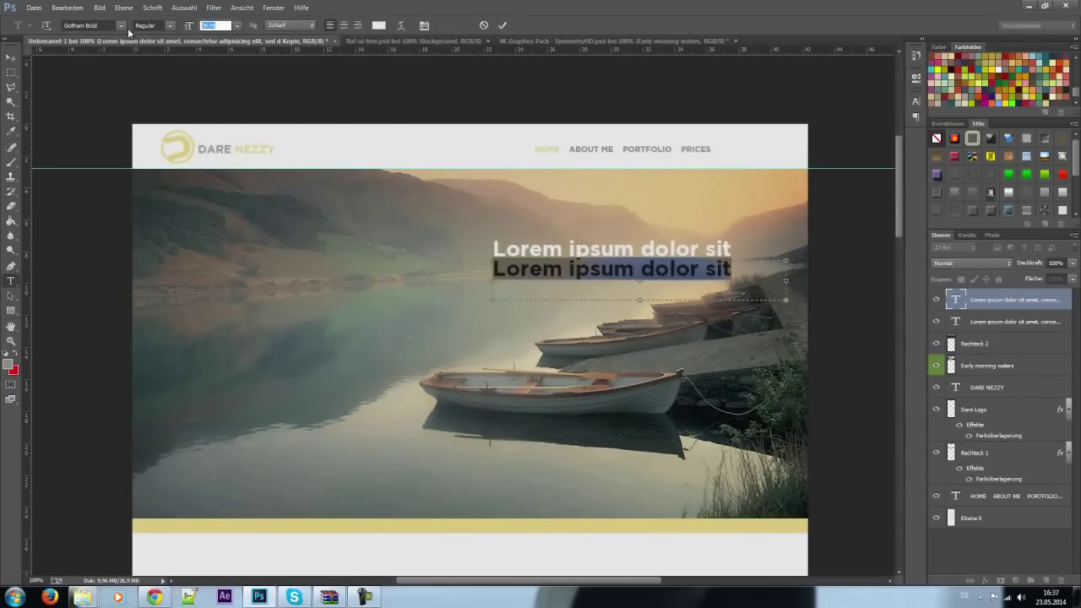
{"action": "type", "text": "2014"}
{"action": "key", "text": "Return"}
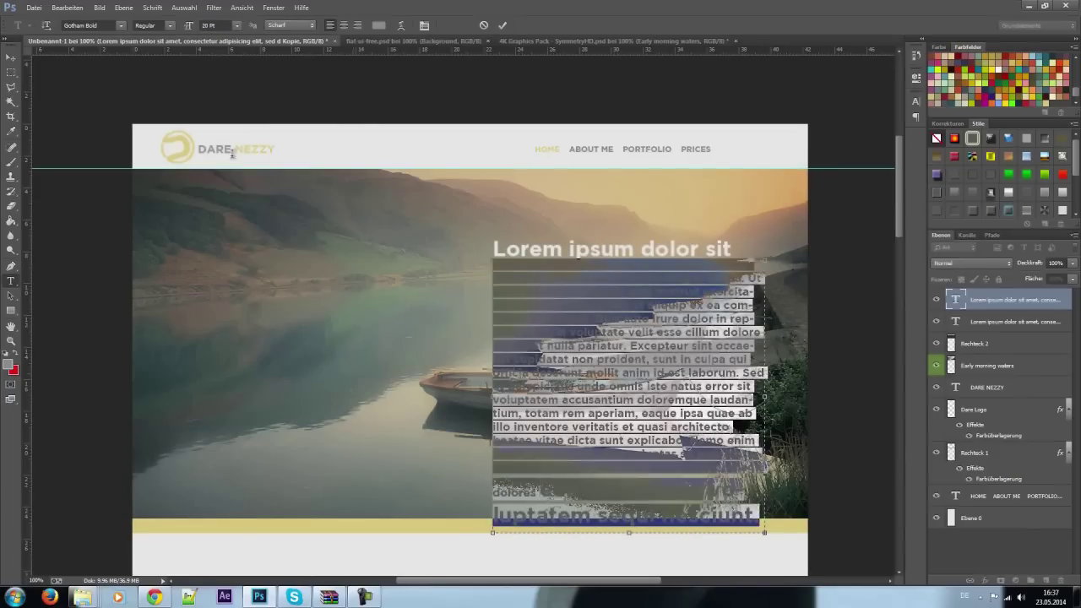
{"action": "type", "text": "20"}
{"action": "key", "text": "Return"}
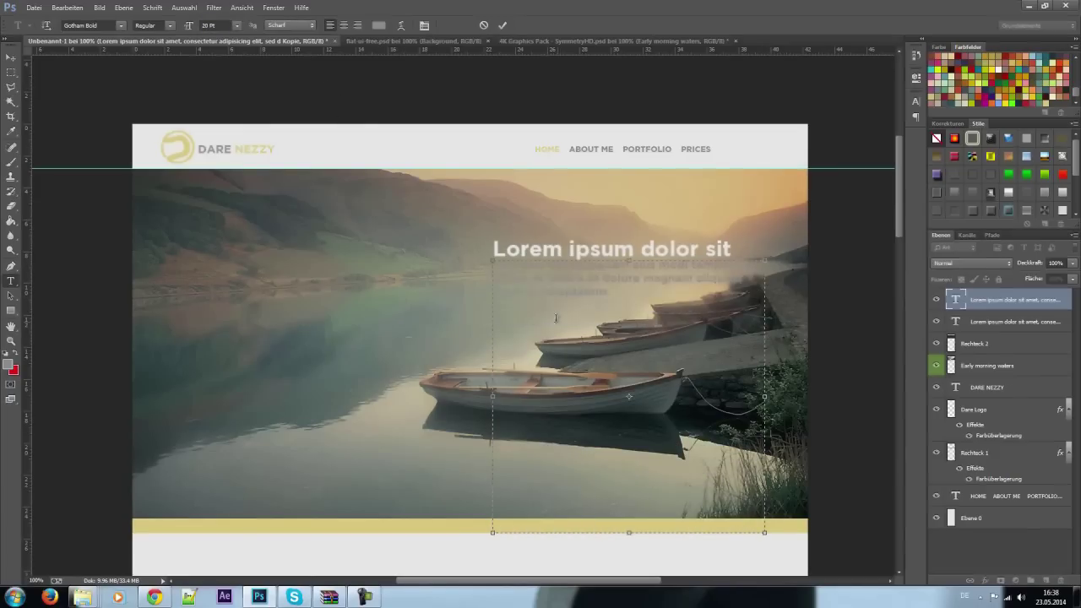
{"action": "left_click", "coordinate": [378, 25]}
{"action": "left_click", "coordinate": [455, 140]}
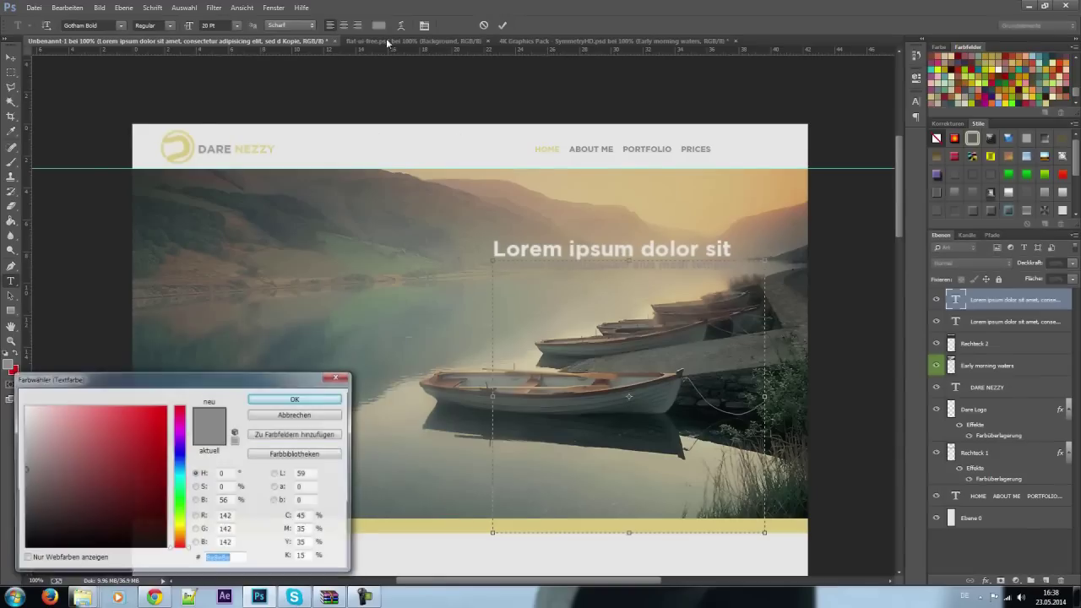
{"action": "key", "text": "Return"}
{"action": "left_click", "coordinate": [121, 25]}
{"action": "left_click", "coordinate": [118, 82]}
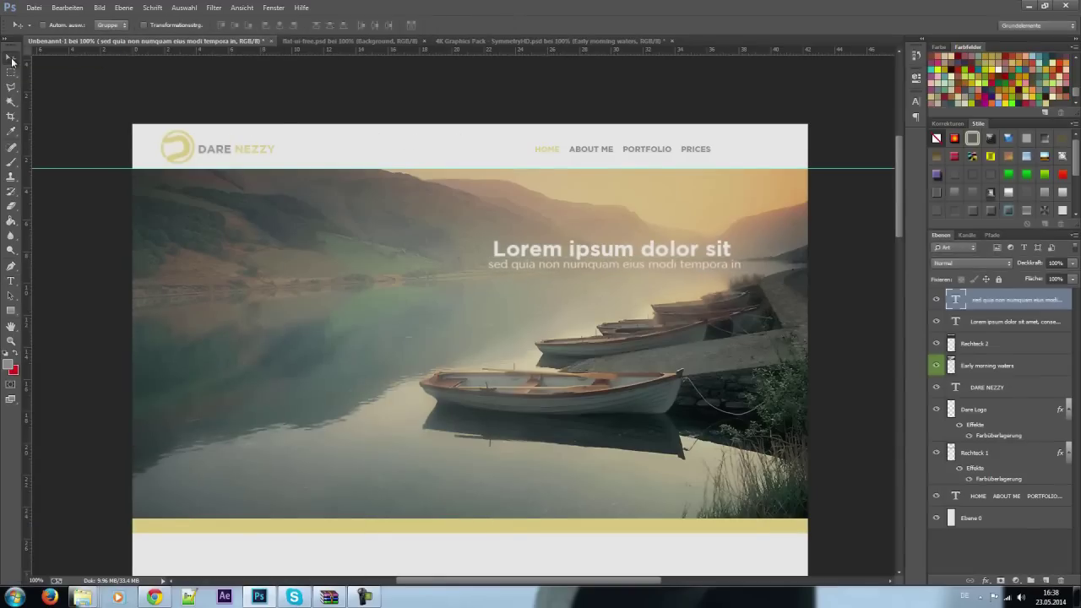
- Wrap the heading in quotation marks and center the heading and subline together
{"action": "key", "text": "t"}
{"action": "left_click", "coordinate": [526, 245]}
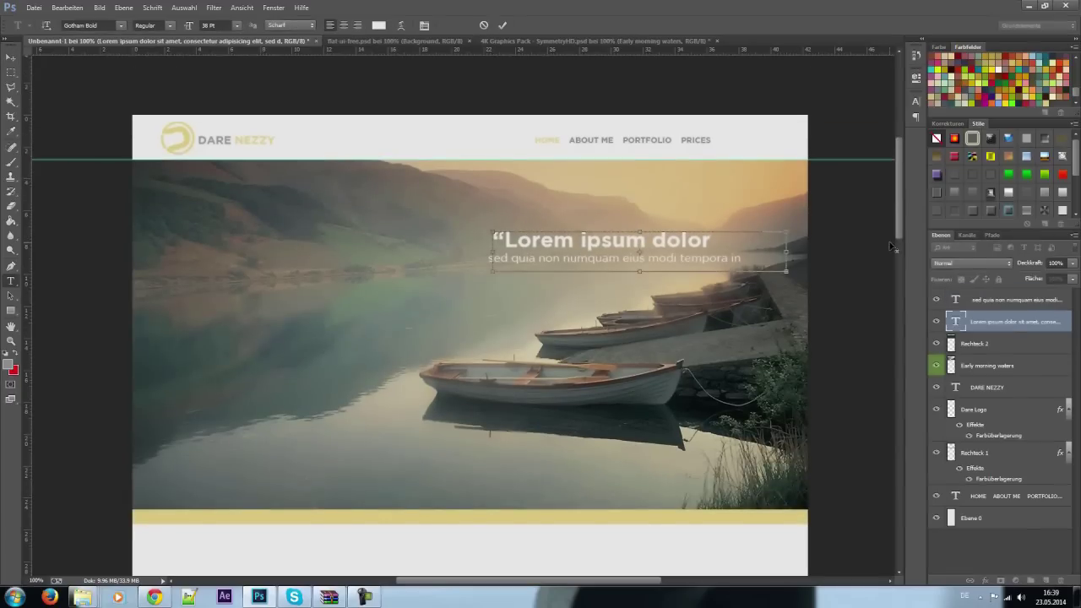
{"action": "key", "text": "Delete"}
{"action": "key", "text": "Delete"}
{"action": "key", "text": "Delete"}
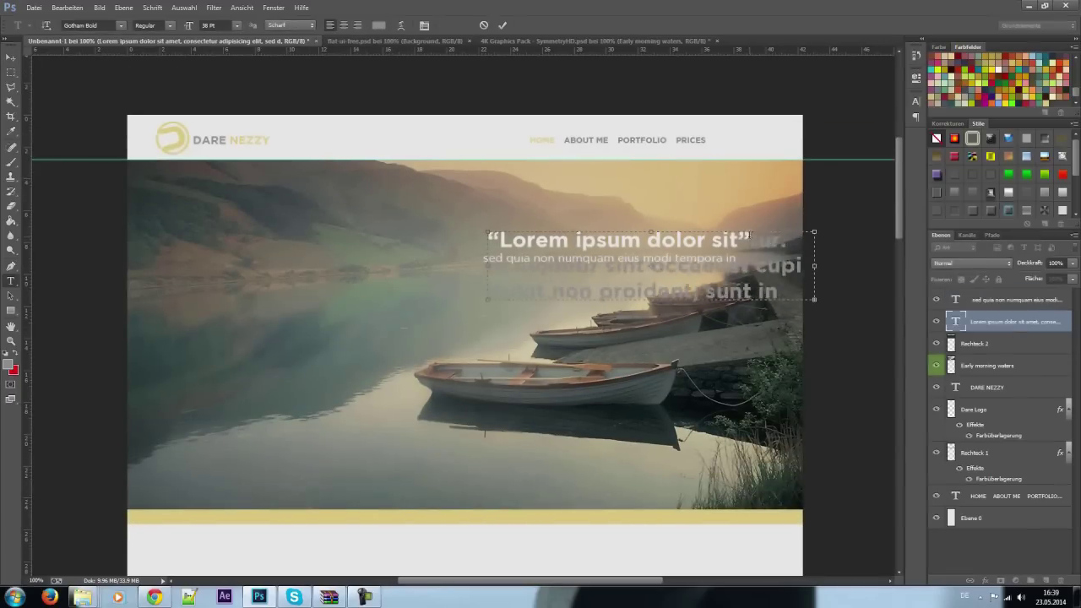
{"action": "key", "text": "Delete"}
{"action": "key", "text": "Delete"}
{"action": "key", "text": "Delete"}
{"action": "key", "text": "Delete"}
{"action": "key", "text": "Delete"}
{"action": "key", "text": "Delete"}
{"action": "key", "text": "Delete"}
{"action": "key", "text": "Delete"}
{"action": "key", "text": "Delete"}
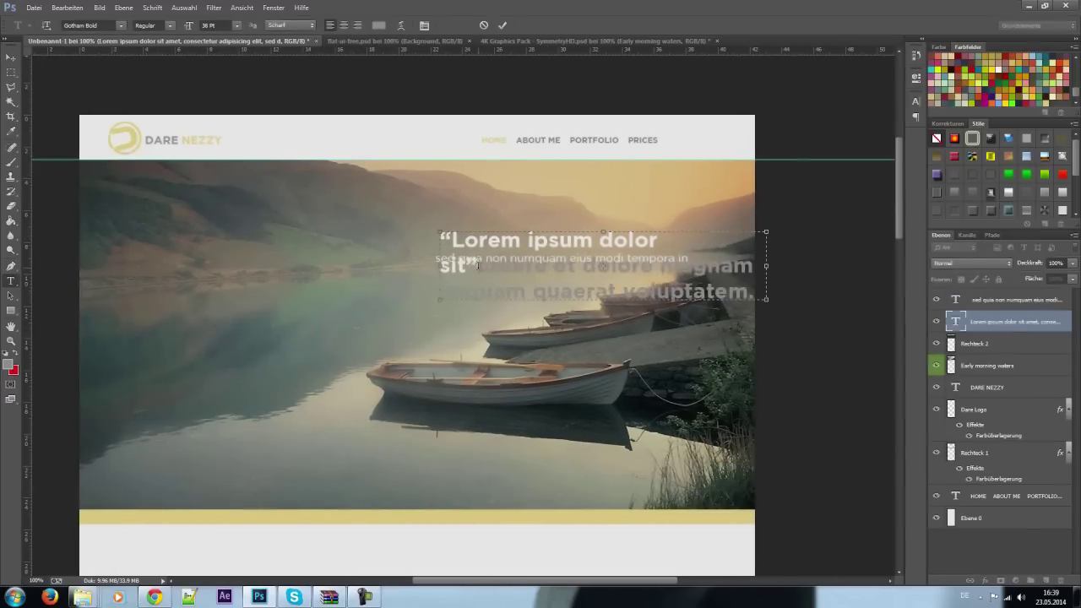
{"action": "left_click", "coordinate": [473, 258]}
{"action": "key", "text": "ctrl+a"}
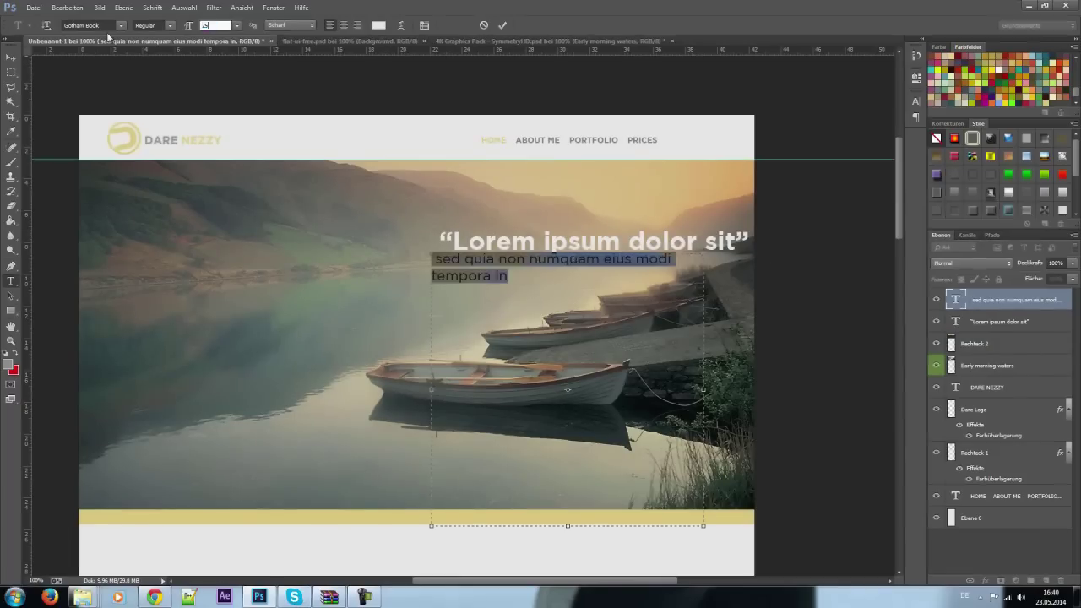
{"action": "left_click", "coordinate": [999, 321], "text": "shift"}
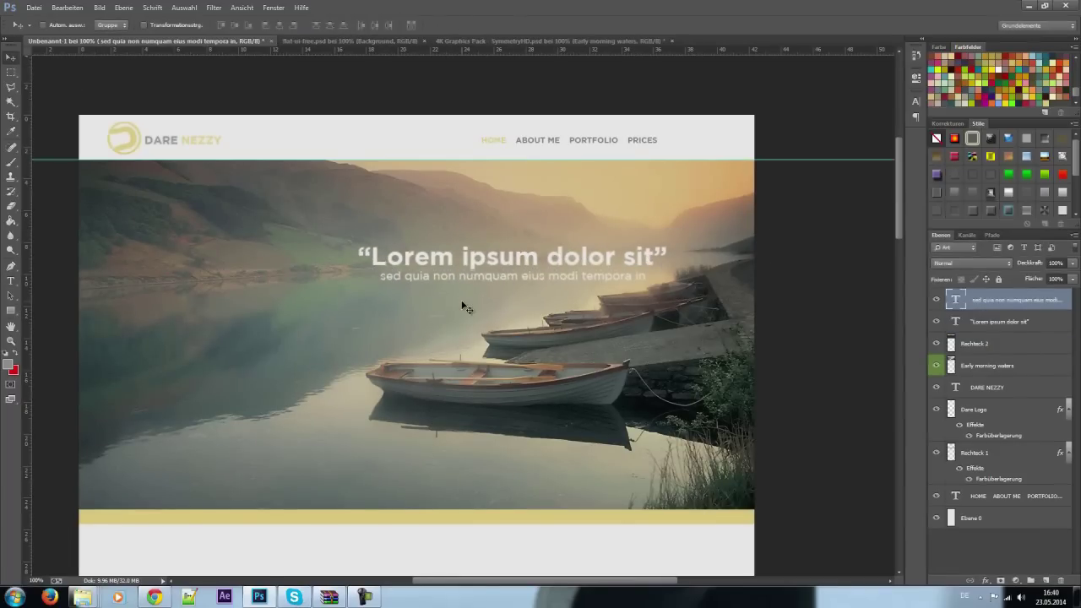
{"action": "key", "text": "ctrl+minus"}
- Add a bold grey ABOUT ME heading below the photo
{"action": "scroll", "coordinate": [467, 308], "scroll_direction": "down", "scroll_amount": 5}
{"action": "key", "text": "t"}
{"action": "left_click", "coordinate": [203, 255]}
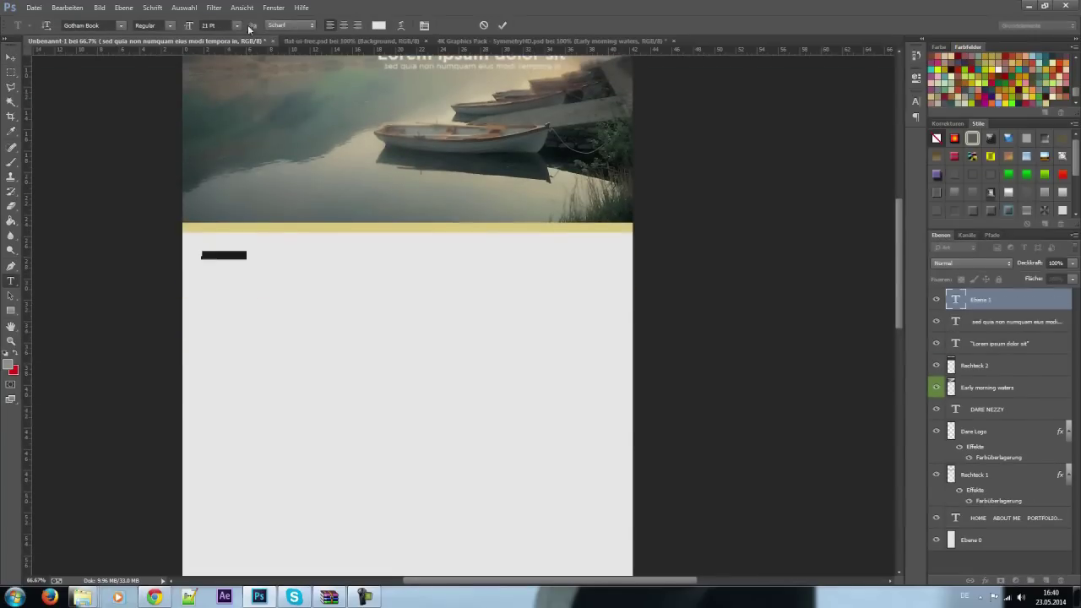
{"action": "left_click", "coordinate": [119, 27]}
{"action": "left_click", "coordinate": [378, 25]}
{"action": "left_click", "coordinate": [295, 393]}
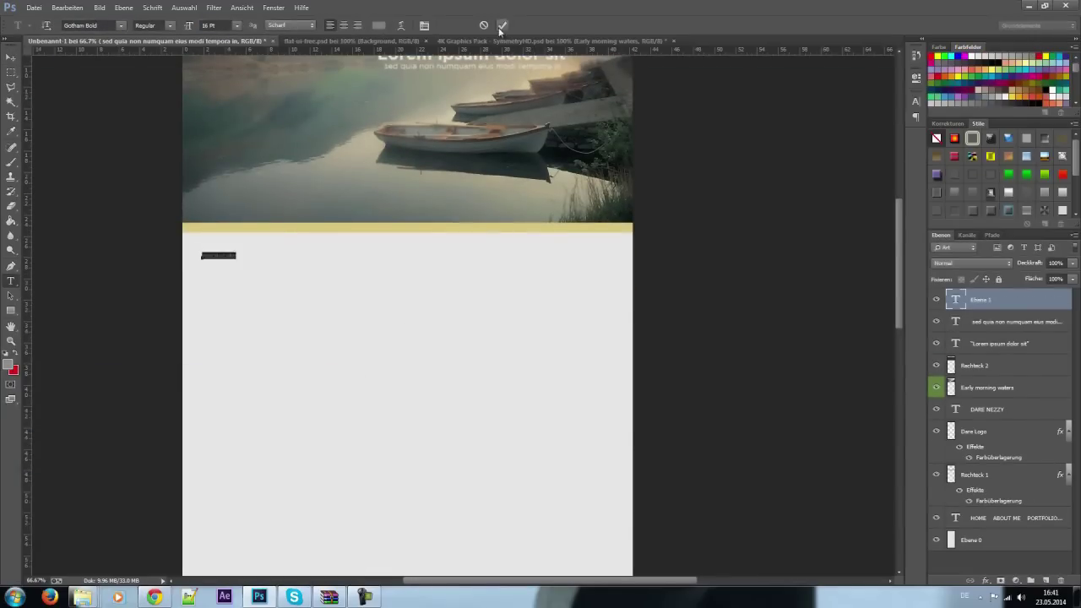
{"action": "left_click", "coordinate": [503, 25]}
- Add a vertical guide to the page beside the ABOUT ME heading
{"action": "key", "text": "ctrl+plus"}
{"action": "left_click", "coordinate": [242, 8]}
{"action": "left_click", "coordinate": [270, 253]}
{"action": "key", "text": "Return"}
{"action": "key", "text": "v"}
{"action": "scroll", "coordinate": [517, 300], "scroll_direction": "up", "scroll_amount": 3}
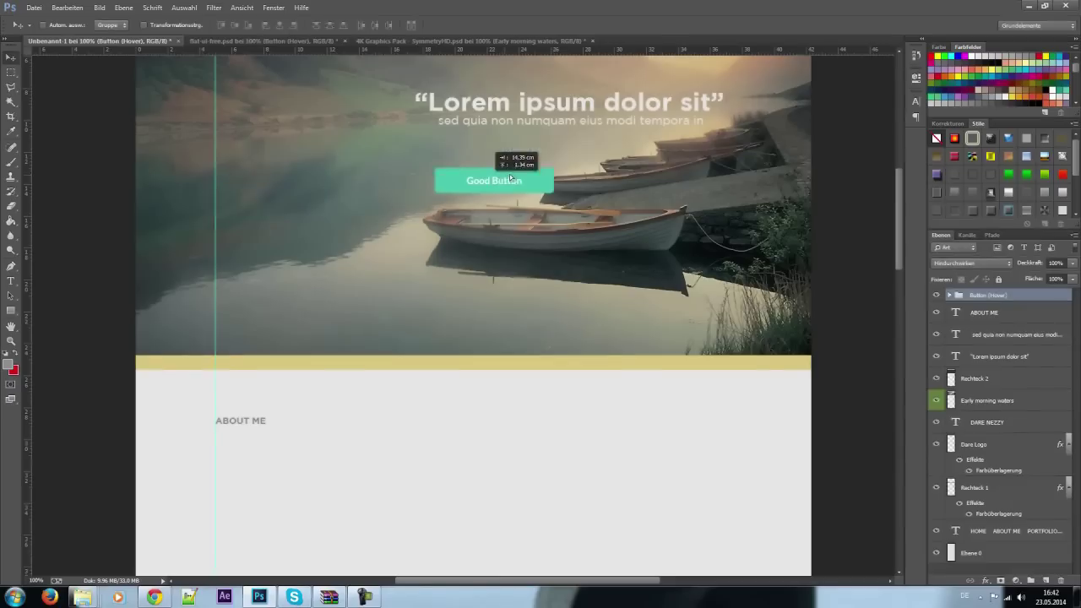
- Set the Click here label to Gotham and give both buttons a beige dbc87d overlay
{"action": "double_click", "coordinate": [471, 157]}
{"action": "left_click", "coordinate": [84, 26]}
{"action": "type", "text": "Gotham"}
{"action": "double_click", "coordinate": [1058, 334]}
{"action": "left_click", "coordinate": [718, 396]}
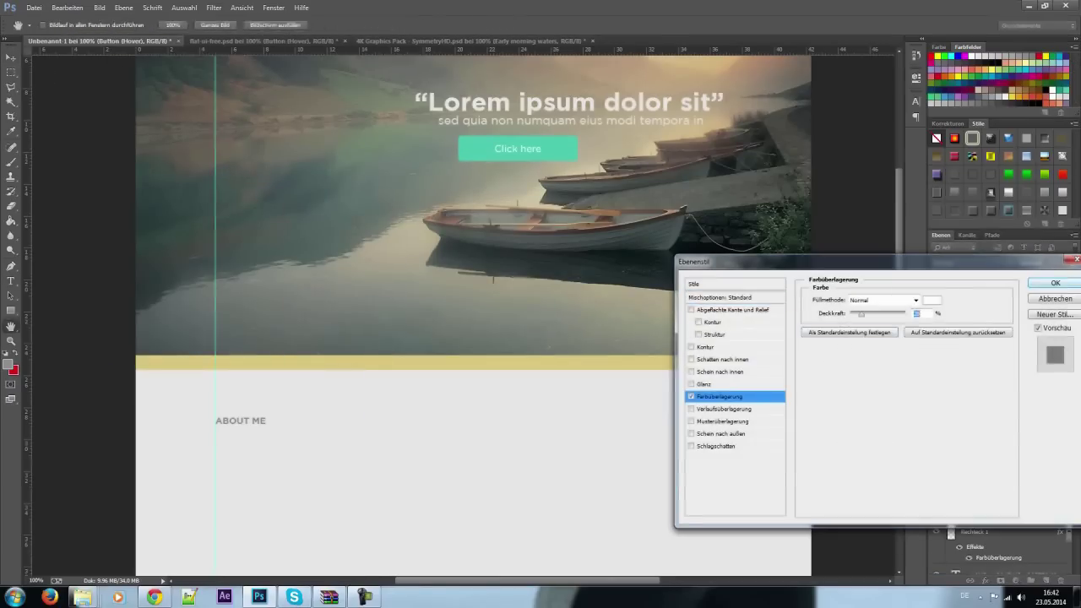
{"action": "left_click", "coordinate": [931, 299]}
{"action": "left_click", "coordinate": [1048, 101]}
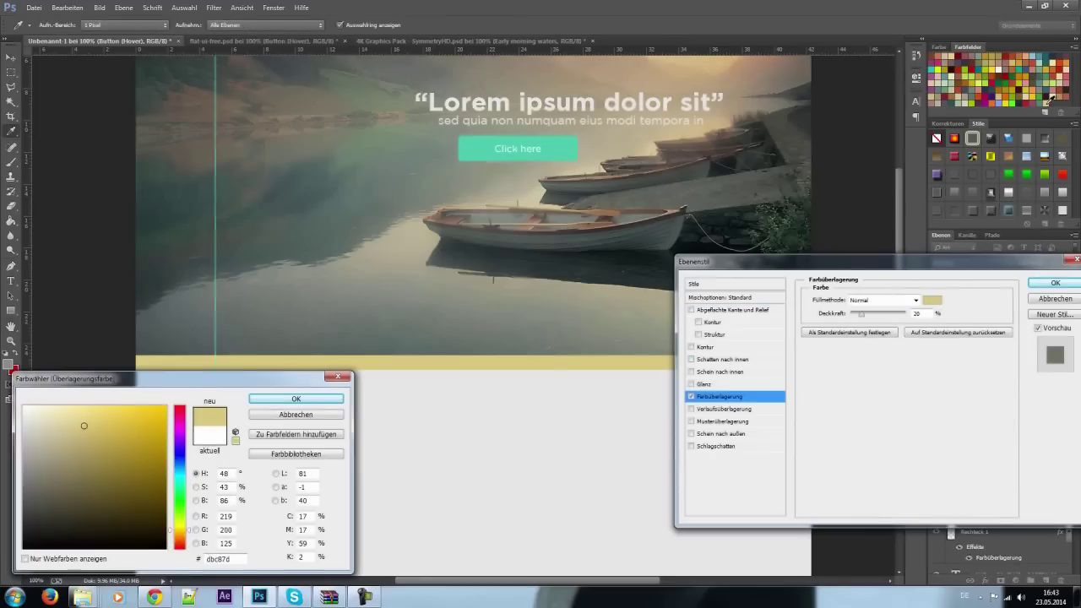
{"action": "key", "text": "Return"}
{"action": "key", "text": "Return"}
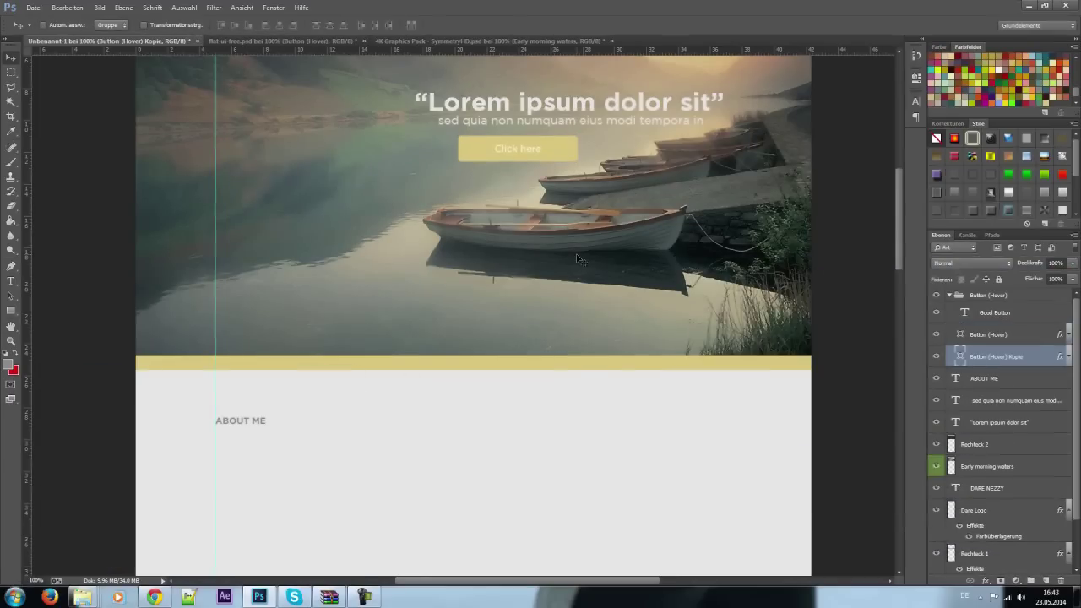
{"action": "double_click", "coordinate": [1059, 357]}
{"action": "left_click", "coordinate": [931, 299]}
{"action": "key", "text": "Return"}
{"action": "key", "text": "Return"}
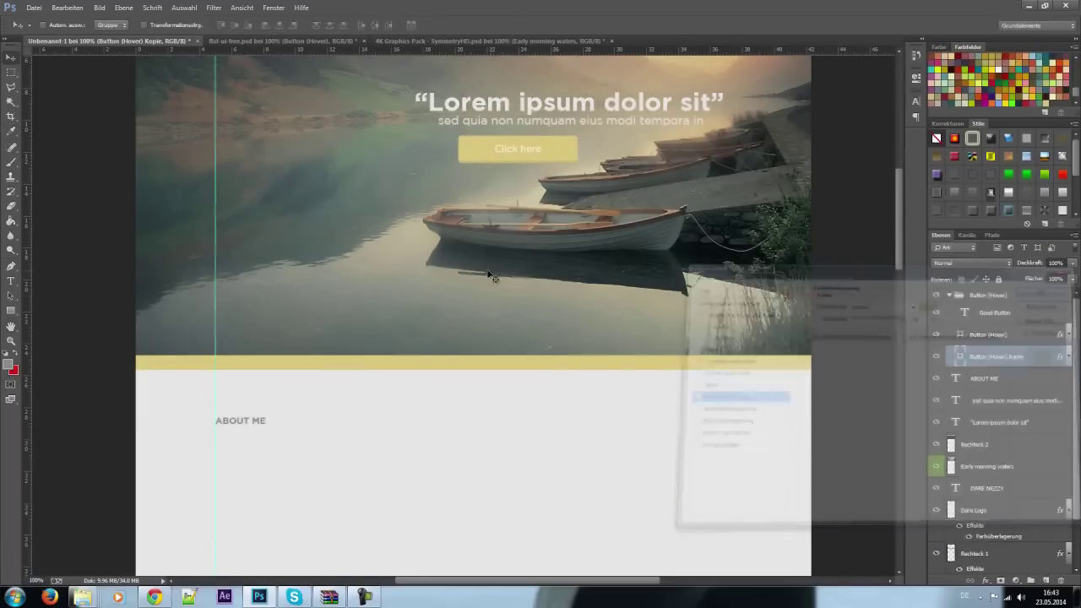
- Centre the label on the button and free-transform the Button (Hover) layers
{"action": "scroll", "coordinate": [507, 253], "scroll_direction": "up", "scroll_amount": 3}
{"action": "left_click_drag", "start_coordinate": [496, 277], "coordinate": [608, 281]}
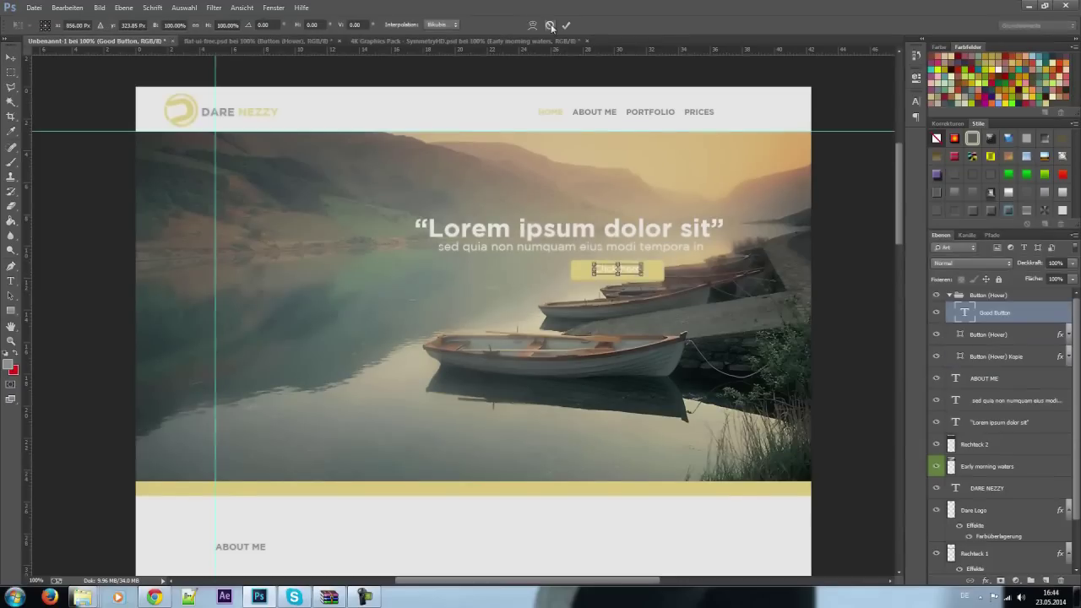
{"action": "key", "text": "ctrl+t"}
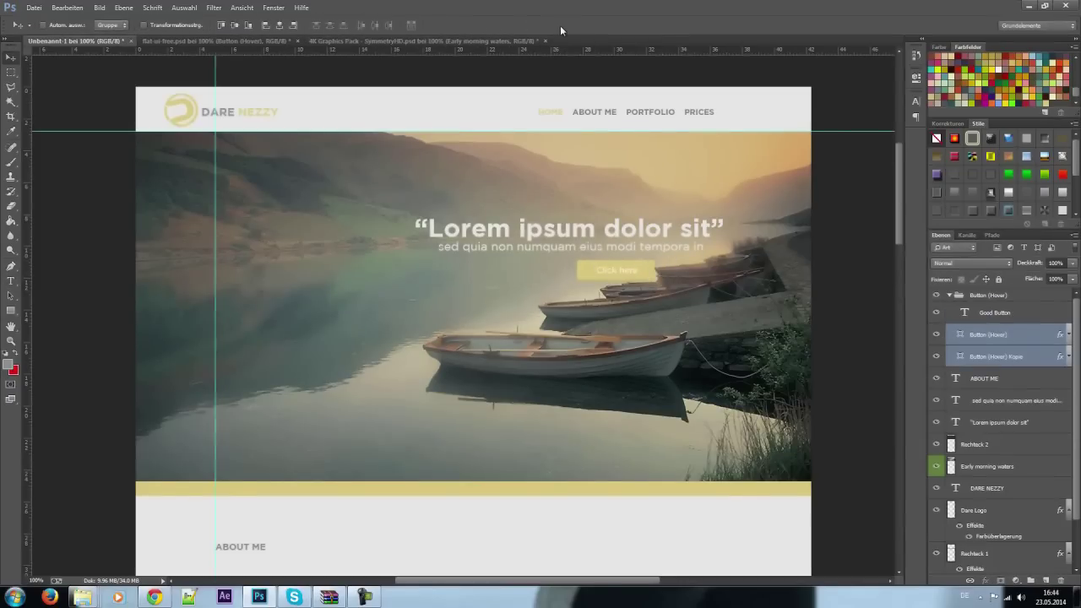
- Draw a rounded square photo placeholder and move its layer to the top
{"action": "scroll", "coordinate": [507, 337], "scroll_direction": "down", "scroll_amount": 5}
{"action": "right_click", "coordinate": [11, 311]}
{"action": "left_click", "coordinate": [84, 312]}
{"action": "left_click_drag", "start_coordinate": [217, 192], "coordinate": [284, 279]}
{"action": "left_click_drag", "start_coordinate": [1014, 335], "coordinate": [1046, 308]}
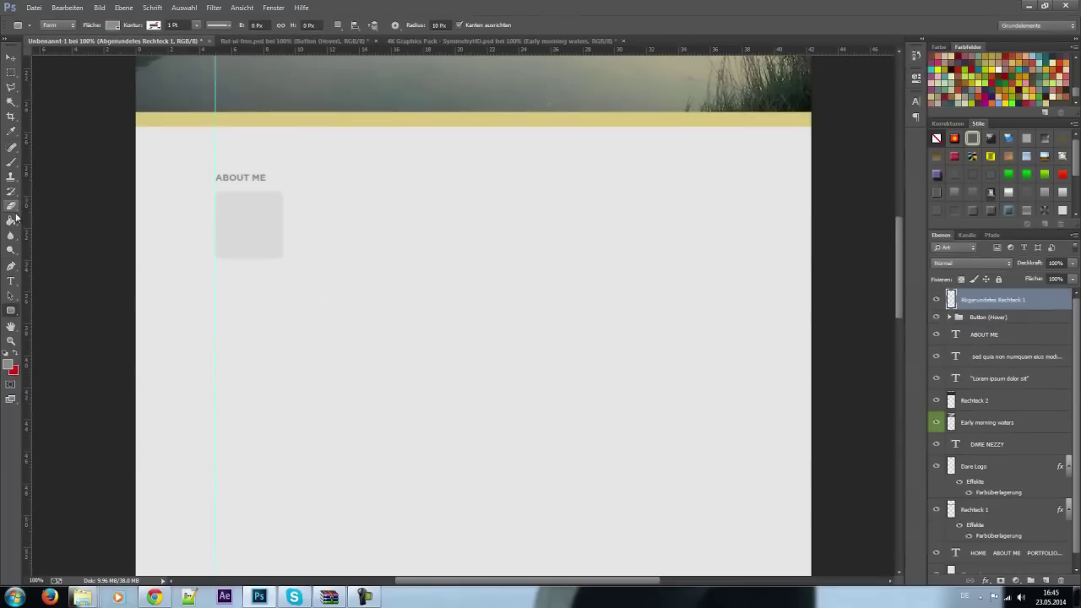
- Add a Lorem ipsum paragraph text box in Gotham Book beside the square
{"action": "left_click_drag", "start_coordinate": [712, 254], "coordinate": [715, 274]}
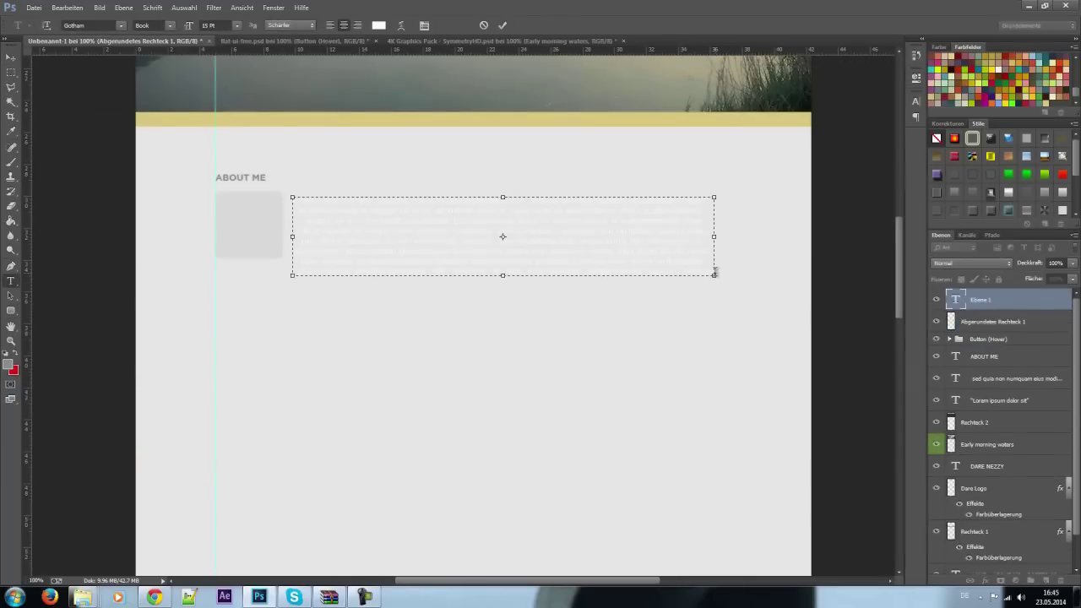
{"action": "key", "text": "ctrl+a"}
{"action": "left_click", "coordinate": [378, 25]}
{"action": "left_click", "coordinate": [292, 398]}
{"action": "left_click", "coordinate": [169, 25]}
{"action": "left_click", "coordinate": [121, 25]}
{"action": "left_click", "coordinate": [127, 68]}
- Align the paragraph beside the square and shift the About Me content about 20 px left
{"action": "left_click", "coordinate": [11, 57]}
{"action": "left_click", "coordinate": [279, 270], "text": "ctrl"}
{"action": "left_click", "coordinate": [475, 263], "text": "ctrl"}
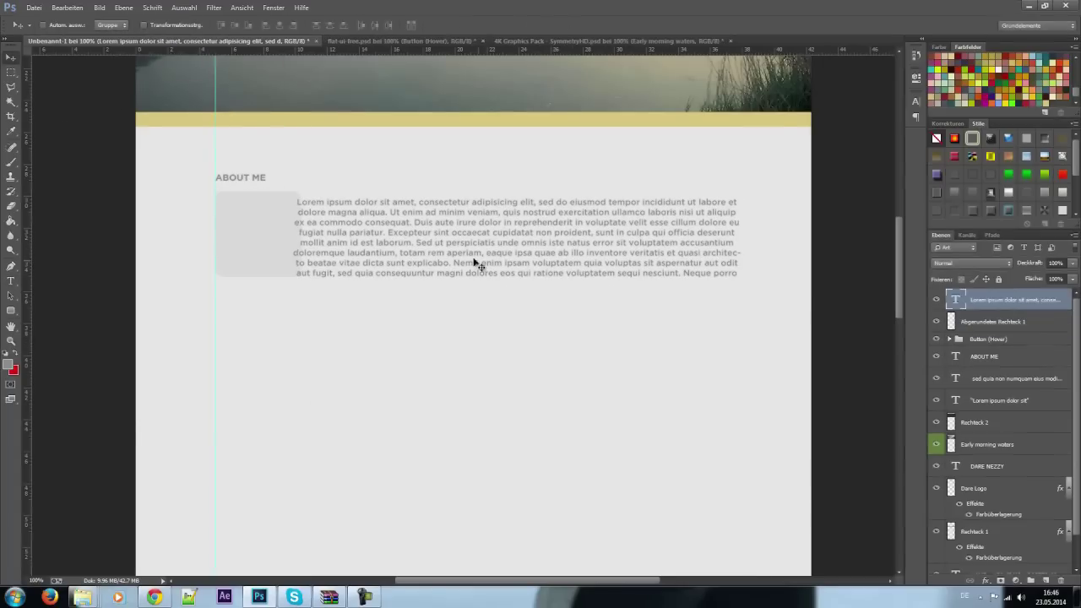
{"action": "left_click_drag", "start_coordinate": [475, 262], "coordinate": [491, 260]}
{"action": "left_click", "coordinate": [1004, 356]}
{"action": "left_click_drag", "start_coordinate": [390, 254], "coordinate": [374, 251]}
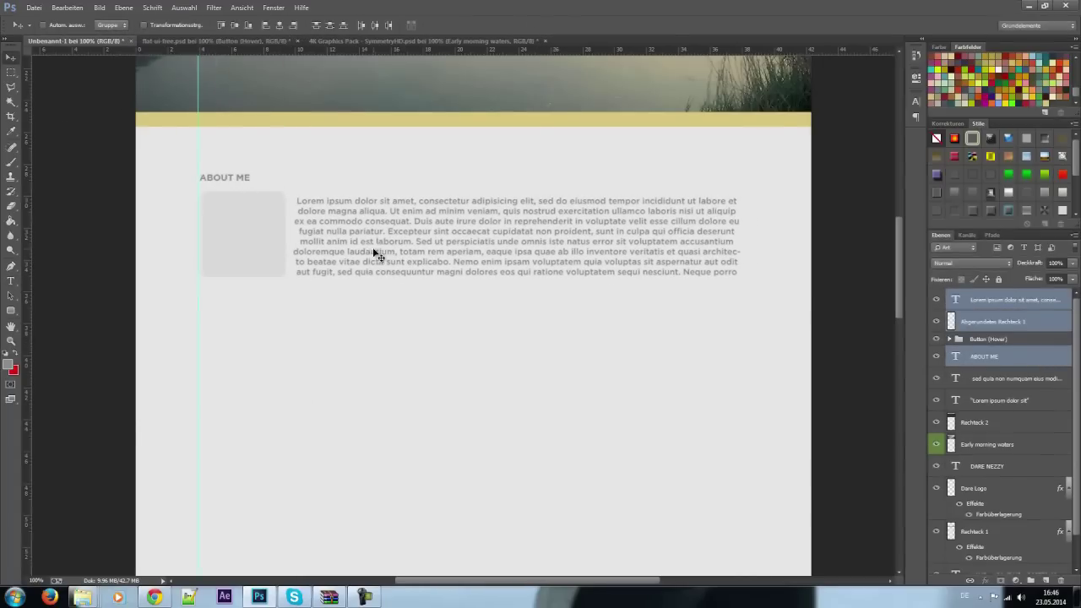
{"action": "scroll", "coordinate": [374, 251], "scroll_direction": "up", "scroll_amount": 1}
- Colour some paragraph words gold and draw a 1201×396 px grey rectangle below
{"action": "double_click", "coordinate": [359, 239]}
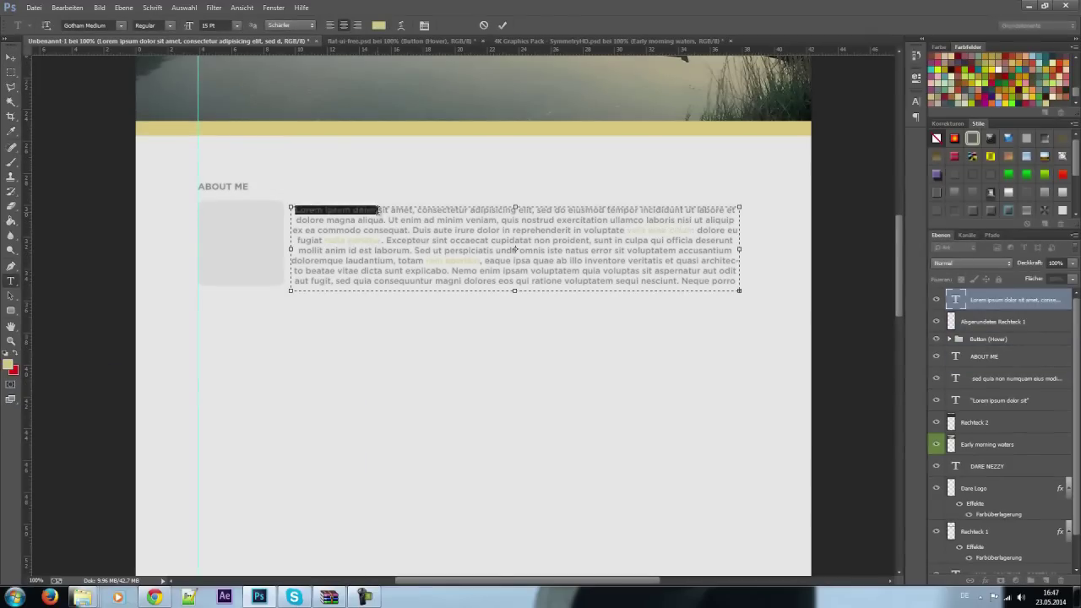
{"action": "scroll", "coordinate": [374, 410], "scroll_direction": "up", "scroll_amount": 5}
{"action": "scroll", "coordinate": [374, 411], "scroll_direction": "down", "scroll_amount": 5}
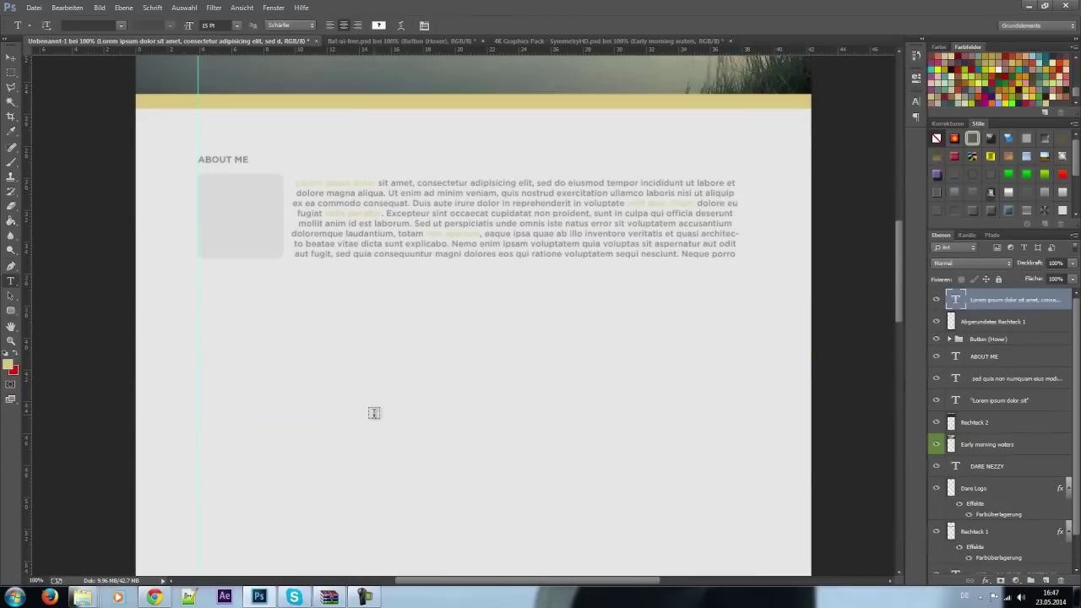
{"action": "left_click", "coordinate": [11, 310]}
{"action": "left_click_drag", "start_coordinate": [813, 332], "coordinate": [812, 331]}
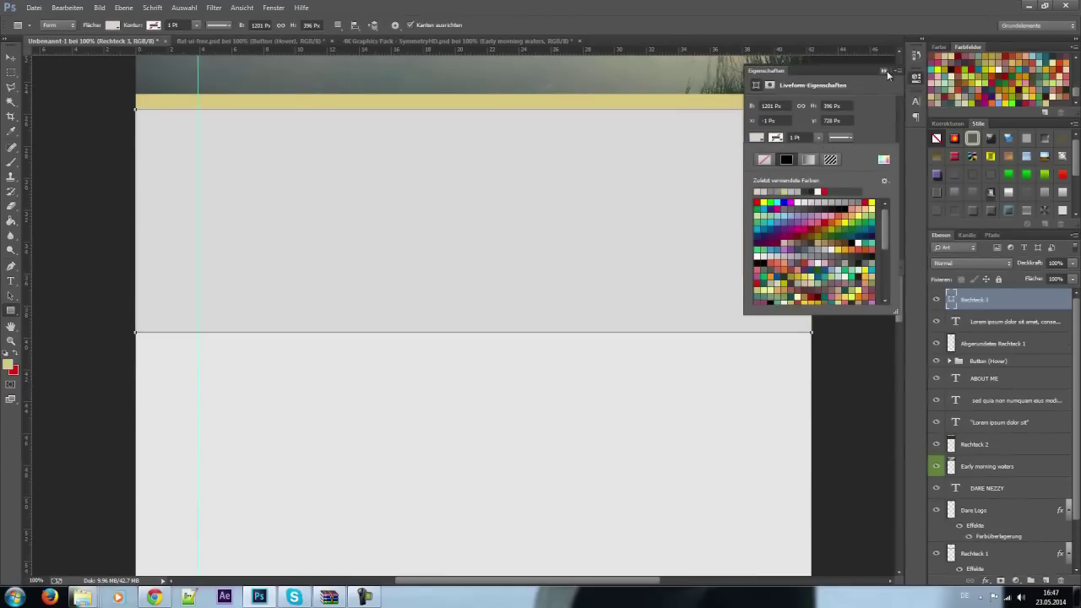
- Move the grey rectangle down below the About Me section
{"action": "key", "text": "v"}
{"action": "left_click_drag", "start_coordinate": [547, 315], "coordinate": [550, 483]}
{"action": "mouse_move", "coordinate": [456, 215]}
{"action": "left_mouse_down"}
{"action": "mouse_move", "coordinate": [456, 224]}
{"action": "mouse_move", "coordinate": [411, 205]}
{"action": "left_mouse_up"}
{"action": "left_click", "coordinate": [1006, 361]}
- Clip the Dare Zach banner into the bottom-right box with a 1.2 px blur
{"action": "left_click", "coordinate": [154, 597]}
{"action": "left_click", "coordinate": [154, 598]}
{"action": "scroll", "coordinate": [473, 304], "scroll_direction": "down", "scroll_amount": 5}
{"action": "key", "text": "ctrl+v"}
{"action": "key", "text": "ctrl+alt+g"}
{"action": "left_click_drag", "start_coordinate": [316, 164], "coordinate": [633, 285]}
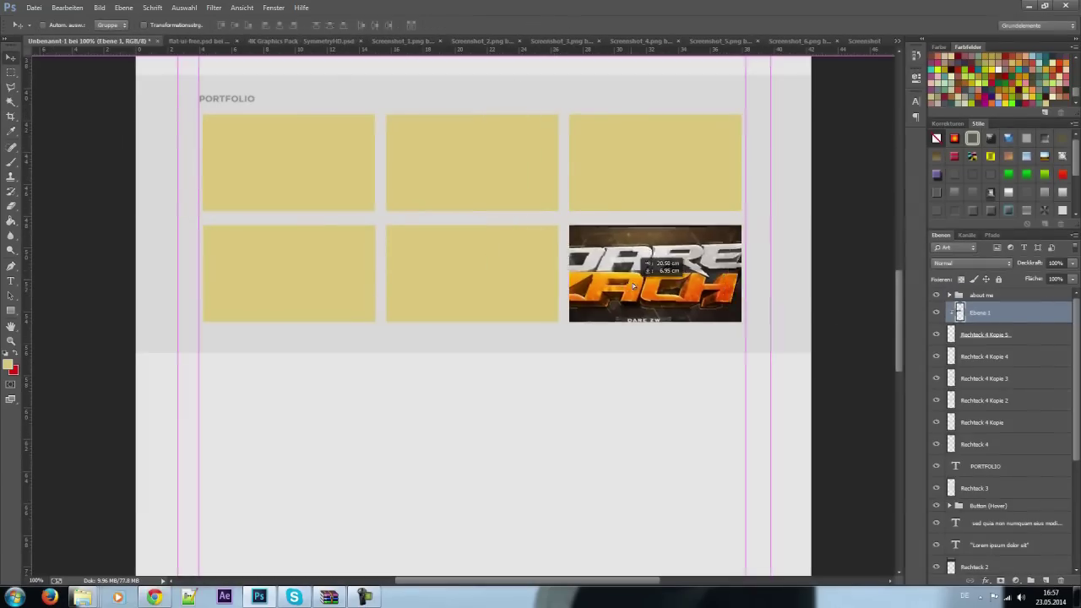
{"action": "key", "text": "ctrl+alt+f"}
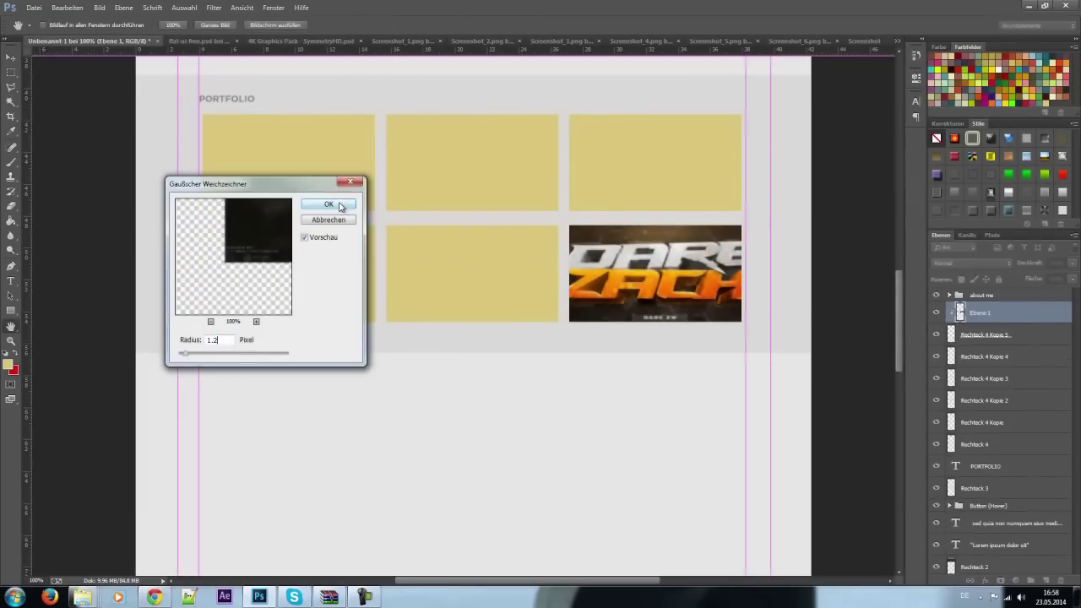
{"action": "left_click", "coordinate": [328, 204]}
- Clip the Soar Vlad banner into the top-right box and Braxton into the top-middle box
{"action": "key", "text": "ctrl+v"}
{"action": "key", "text": "ctrl+alt+g"}
{"action": "key", "text": "ctrl+t"}
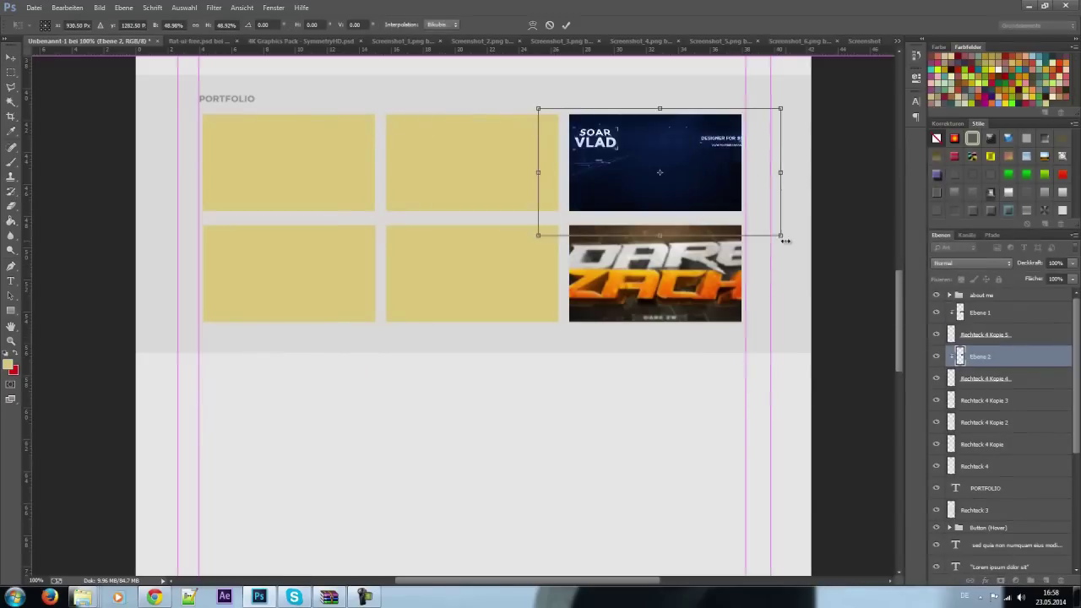
{"action": "left_click", "coordinate": [560, 40]}
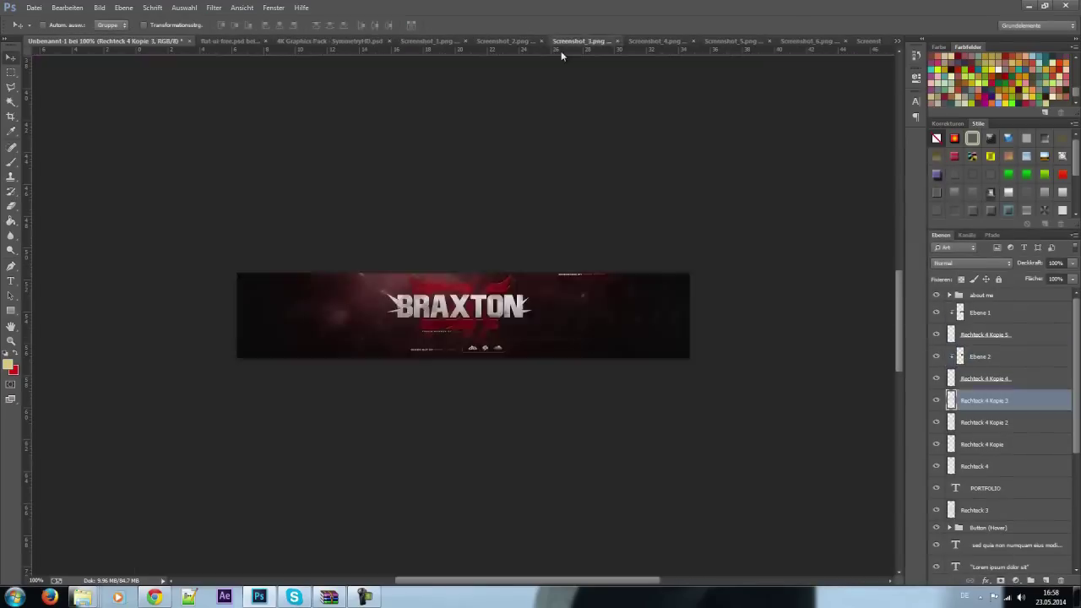
{"action": "key", "text": "ctrl+a"}
{"action": "key", "text": "ctrl+c"}
{"action": "left_click", "coordinate": [84, 41]}
{"action": "key", "text": "ctrl+v"}
{"action": "key", "text": "ctrl+alt+g"}
- Clip Snipers in Fear into the bottom-middle box and OpticNation into the bottom-left box
{"action": "left_click", "coordinate": [584, 46]}
{"action": "key", "text": "ctrl+a"}
{"action": "key", "text": "ctrl+c"}
{"action": "left_click", "coordinate": [85, 41]}
{"action": "key", "text": "ctrl+v"}
{"action": "key", "text": "ctrl+alt+g"}
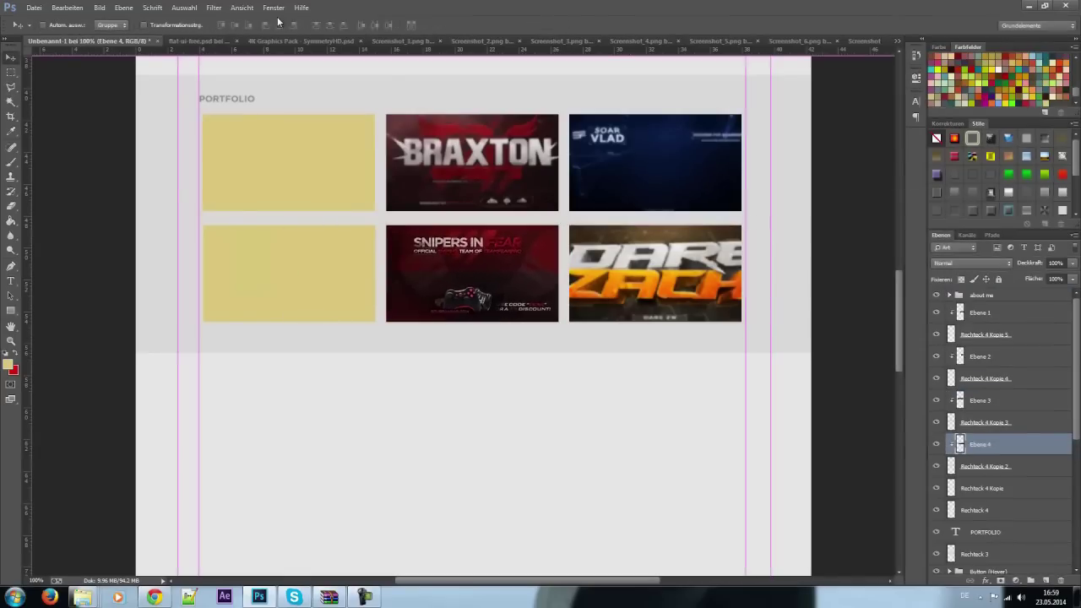
{"action": "left_click", "coordinate": [984, 466]}
{"action": "key", "text": "ctrl+v"}
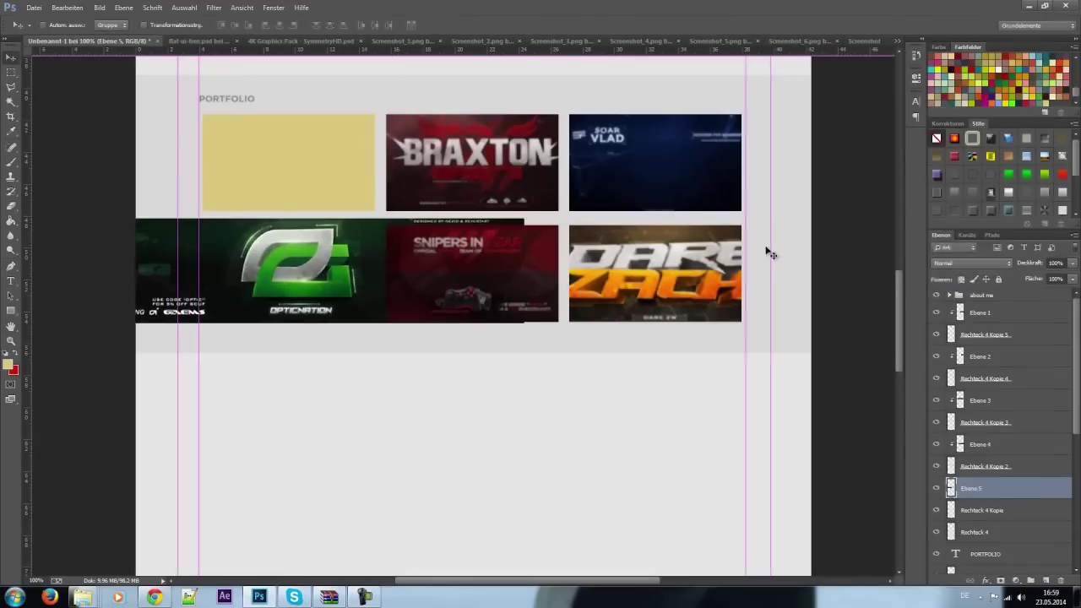
{"action": "key", "text": "ctrl+alt+g"}
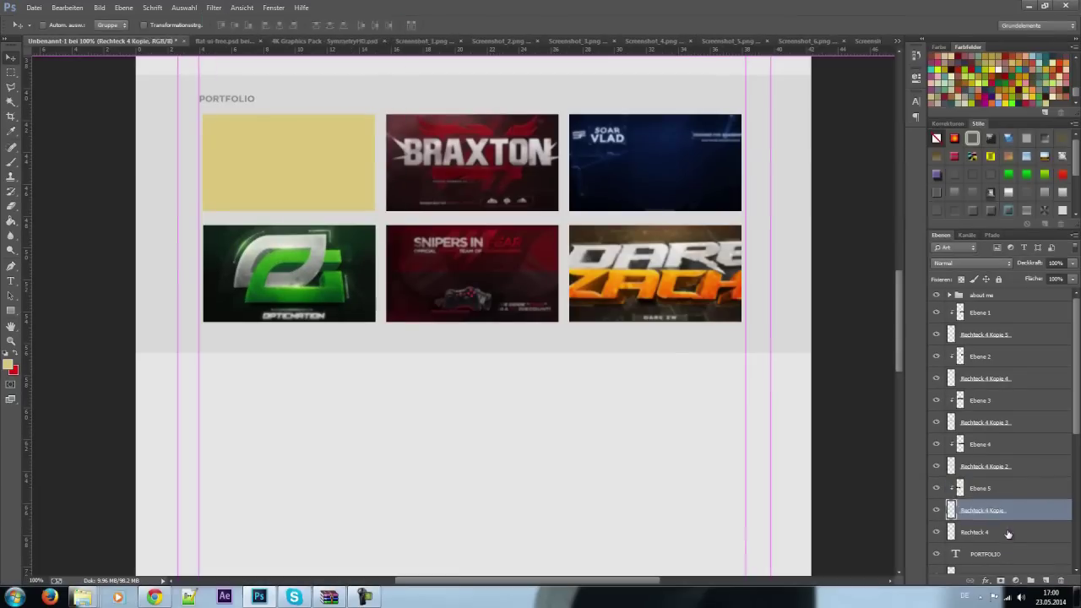
- Copy the Dare Cristo banner and clip it into the top-left box
{"action": "left_click", "coordinate": [1007, 534]}
{"action": "left_click", "coordinate": [810, 41]}
{"action": "key", "text": "ctrl+a"}
{"action": "key", "text": "ctrl+c"}
{"action": "left_click", "coordinate": [85, 40]}
{"action": "key", "text": "ctrl+v"}
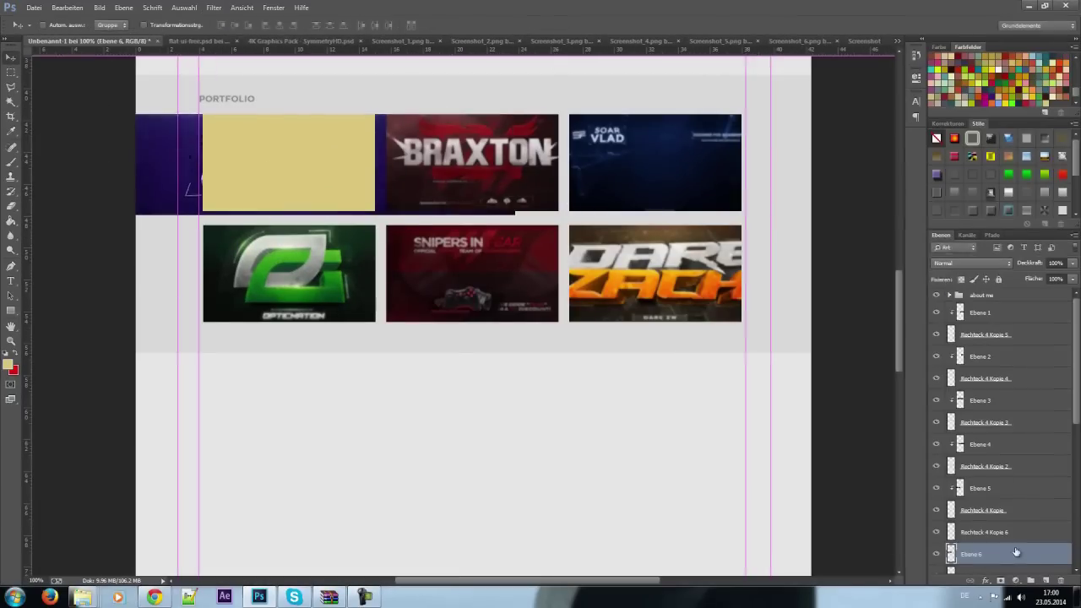
{"action": "key", "text": "ctrl+alt+g"}
- Position the Dare Cristo banner within the top-left box and re-clip it there
{"action": "double_click", "coordinate": [1005, 532]}
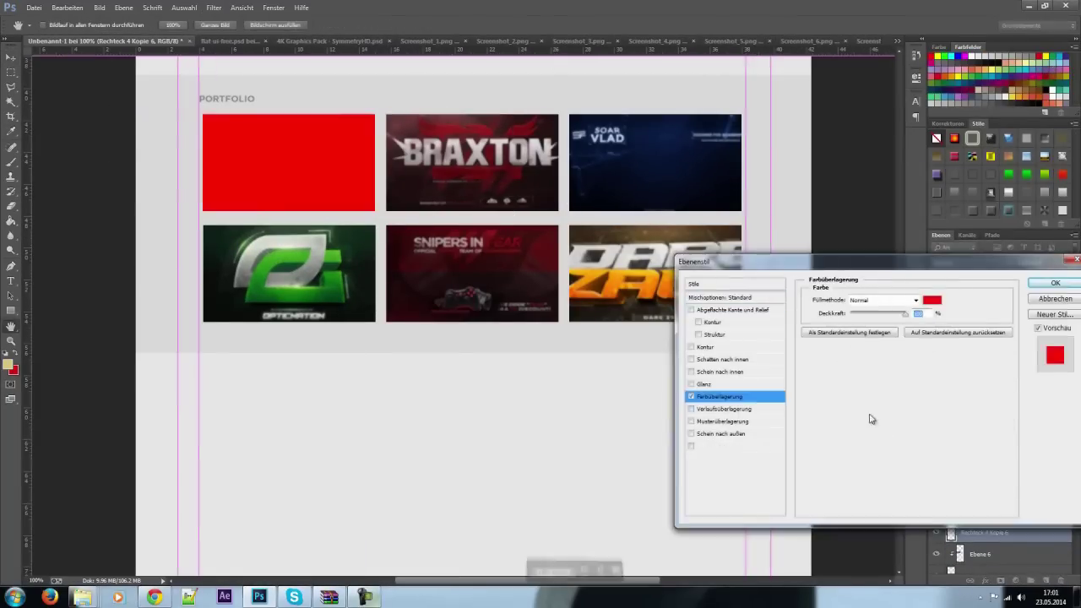
{"action": "key", "text": "Return"}
{"action": "key", "text": "v"}
{"action": "left_click_drag", "start_coordinate": [251, 264], "coordinate": [269, 270]}
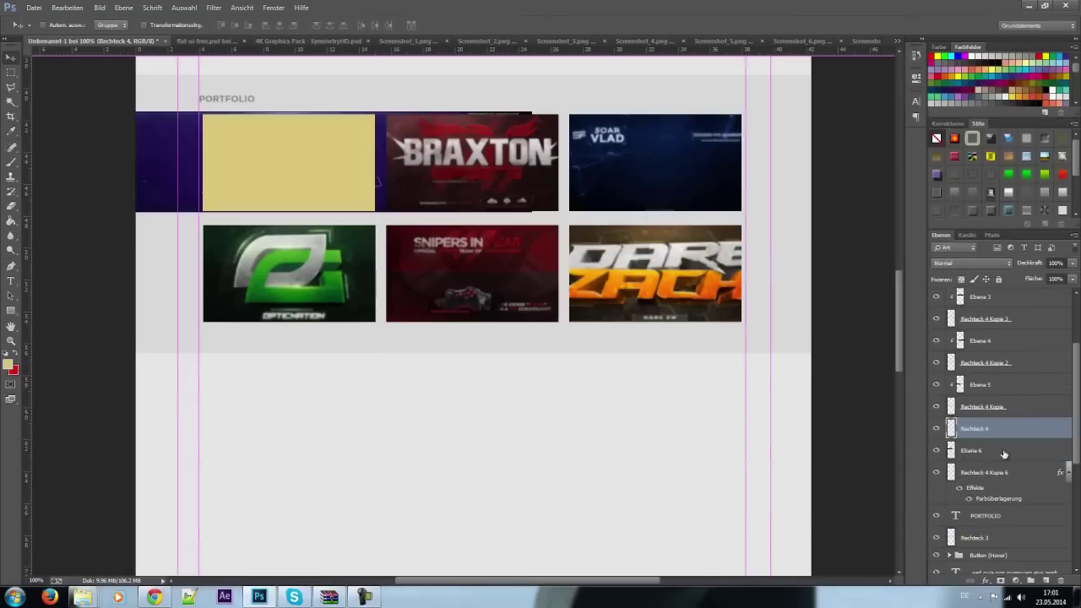
{"action": "right_click", "coordinate": [984, 480]}
{"action": "left_click", "coordinate": [954, 252]}
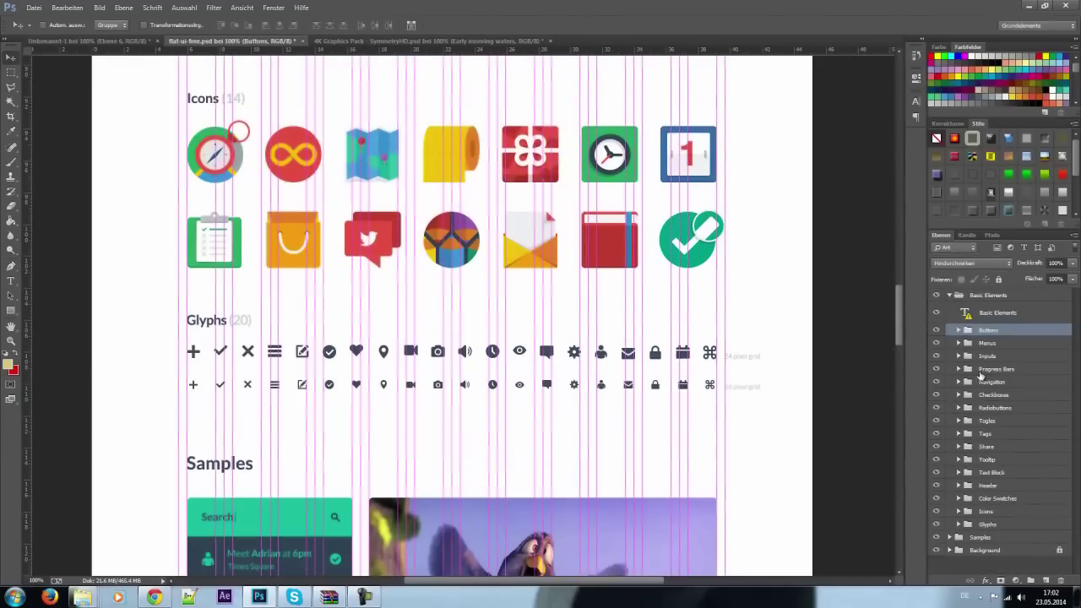
- Copy the Plus glyph and a camera icon from the flat UI kit onto the Dare Cristo banner
{"action": "left_click", "coordinate": [935, 365]}
{"action": "scroll", "coordinate": [949, 493], "scroll_direction": "down", "scroll_amount": 5}
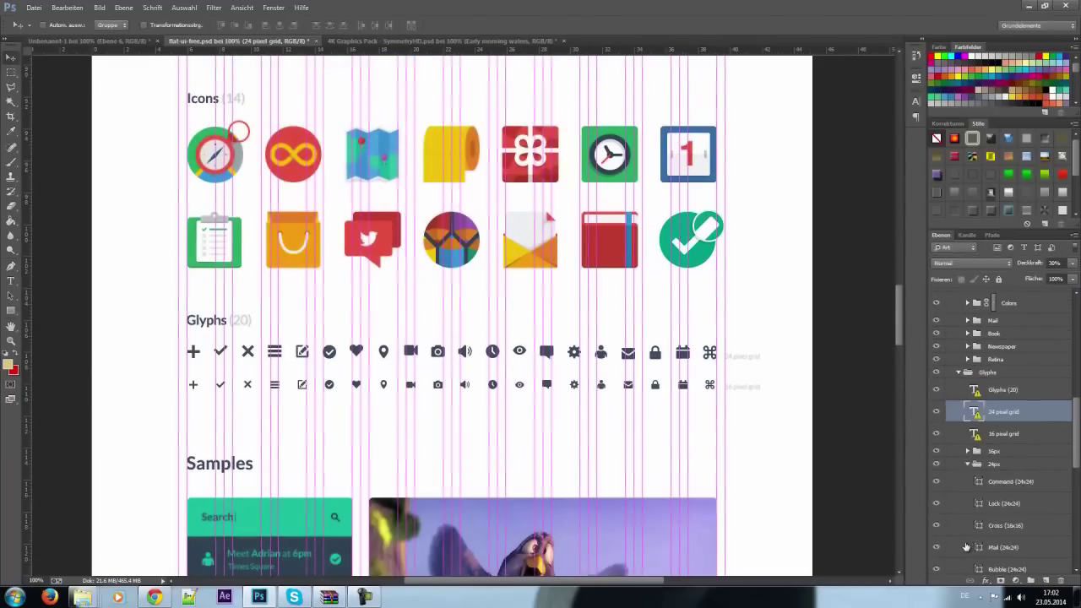
{"action": "left_click", "coordinate": [945, 448]}
{"action": "left_click_drag", "start_coordinate": [275, 93], "coordinate": [1009, 390]}
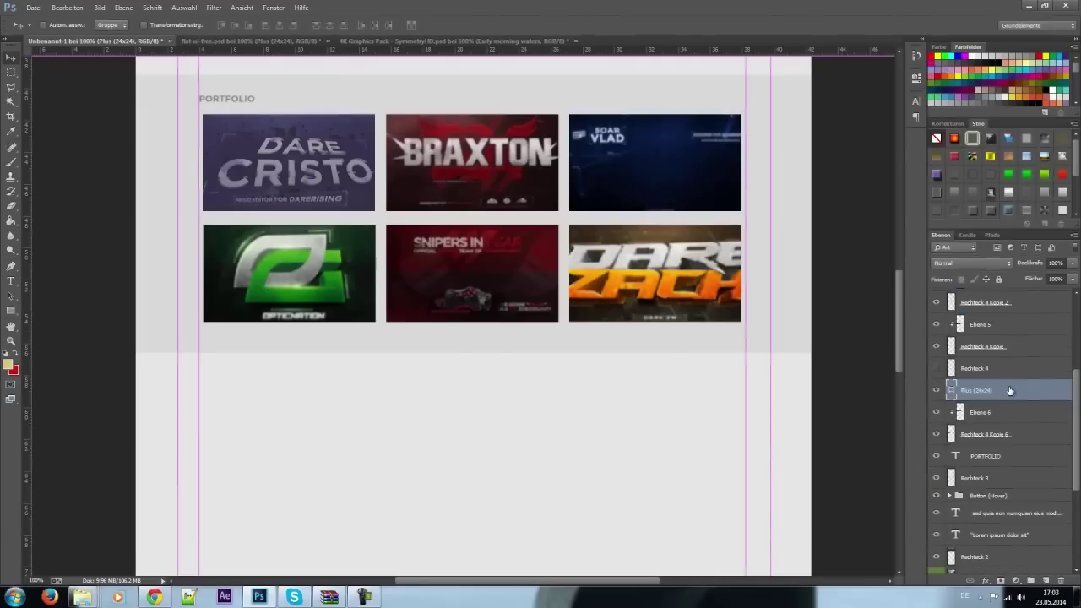
{"action": "left_click", "coordinate": [112, 24]}
{"action": "key", "text": "v"}
{"action": "left_click_drag", "start_coordinate": [284, 202], "coordinate": [318, 190]}
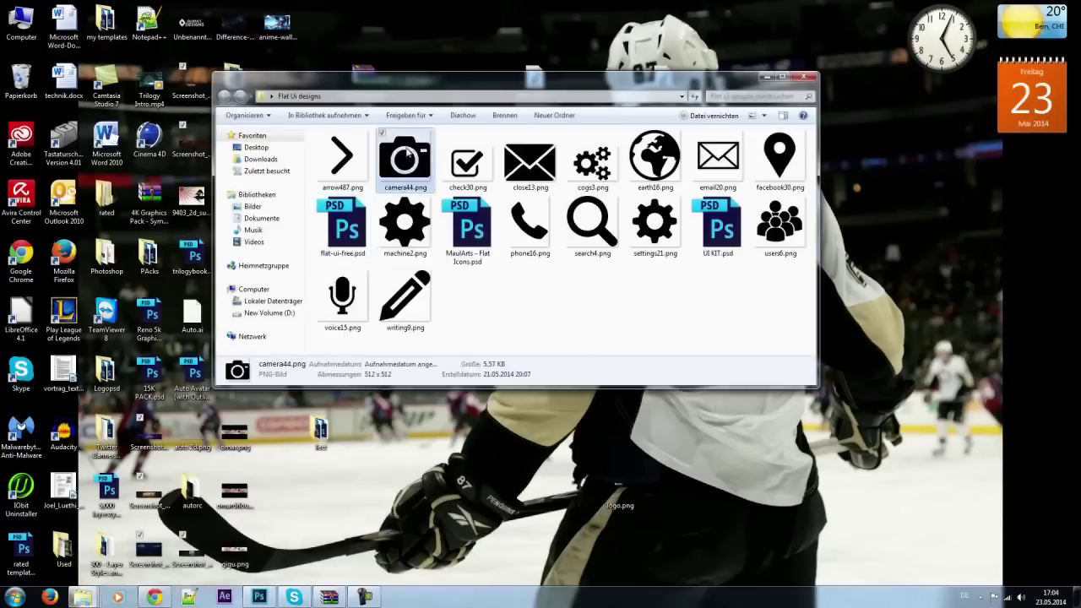
{"action": "left_click_drag", "start_coordinate": [332, 593], "coordinate": [413, 217]}
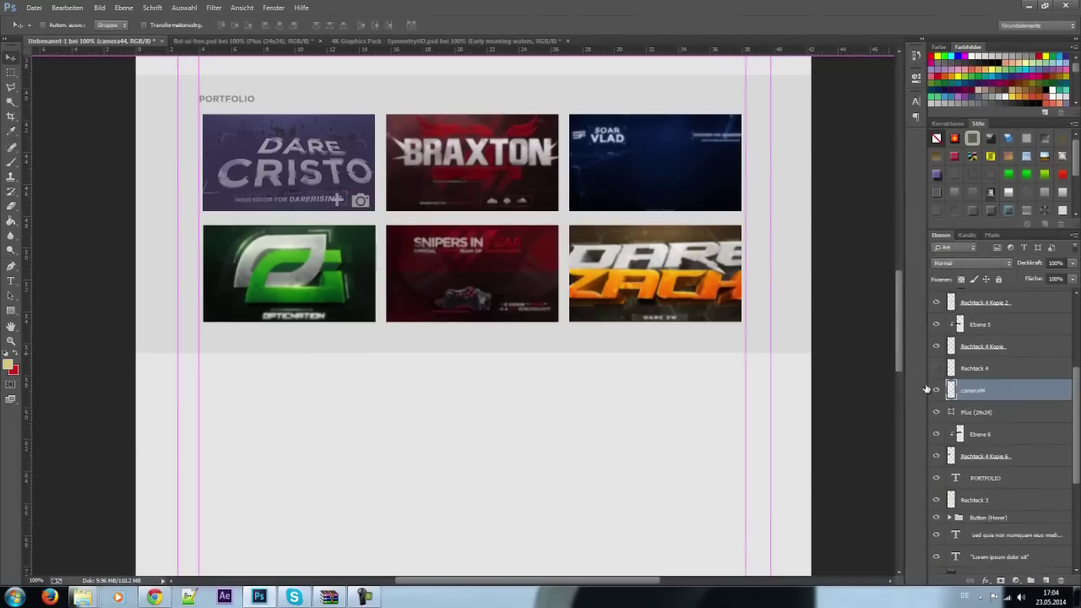
- Darken the Dare Cristo banner with a curve and give the camera44 icon a colour overlay
{"action": "left_click_drag", "start_coordinate": [851, 167], "coordinate": [852, 160]}
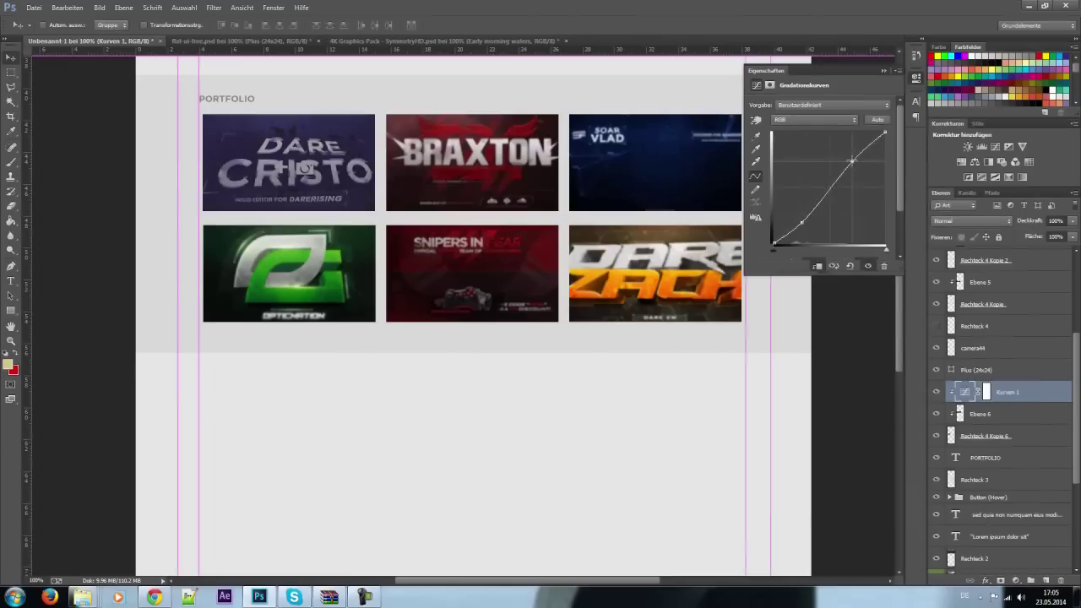
{"action": "left_click_drag", "start_coordinate": [329, 152], "coordinate": [206, 196]}
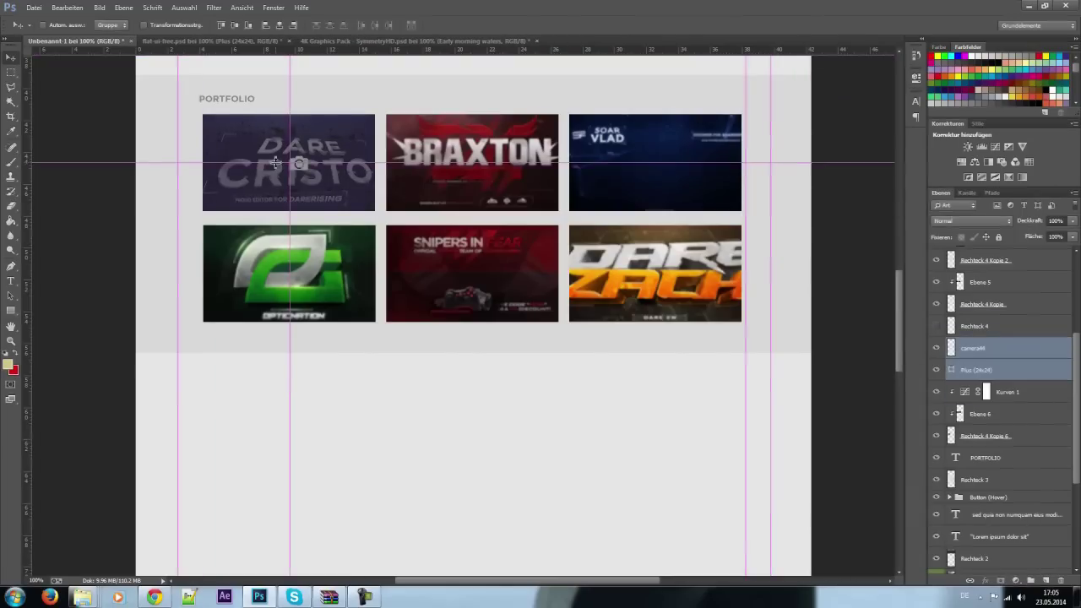
{"action": "scroll", "coordinate": [1005, 380], "scroll_direction": "up", "scroll_amount": 2}
{"action": "double_click", "coordinate": [1014, 452]}
{"action": "left_click", "coordinate": [1006, 294]}
{"action": "left_click", "coordinate": [313, 398]}
{"action": "left_click", "coordinate": [1045, 279]}
{"action": "left_click", "coordinate": [1017, 498]}
- Apply the same layer style to both the camera44 and Plus icon layers
{"action": "double_click", "coordinate": [1017, 498]}
{"action": "key", "text": "Escape"}
{"action": "left_click", "coordinate": [975, 451], "text": "shift"}
{"action": "right_click", "coordinate": [1028, 495]}
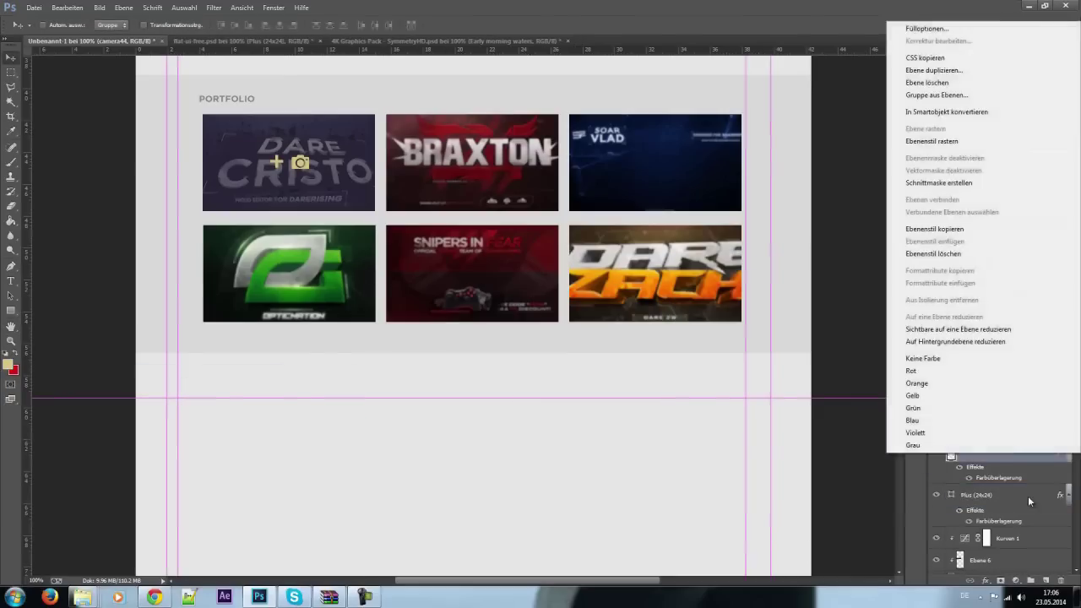
{"action": "left_click", "coordinate": [996, 364]}
- Lower the thumbnail layer's opacity and give it an inner shadow (Schatten nach innen)
{"action": "key", "text": "ctrl+minus"}
{"action": "left_click", "coordinate": [979, 385]}
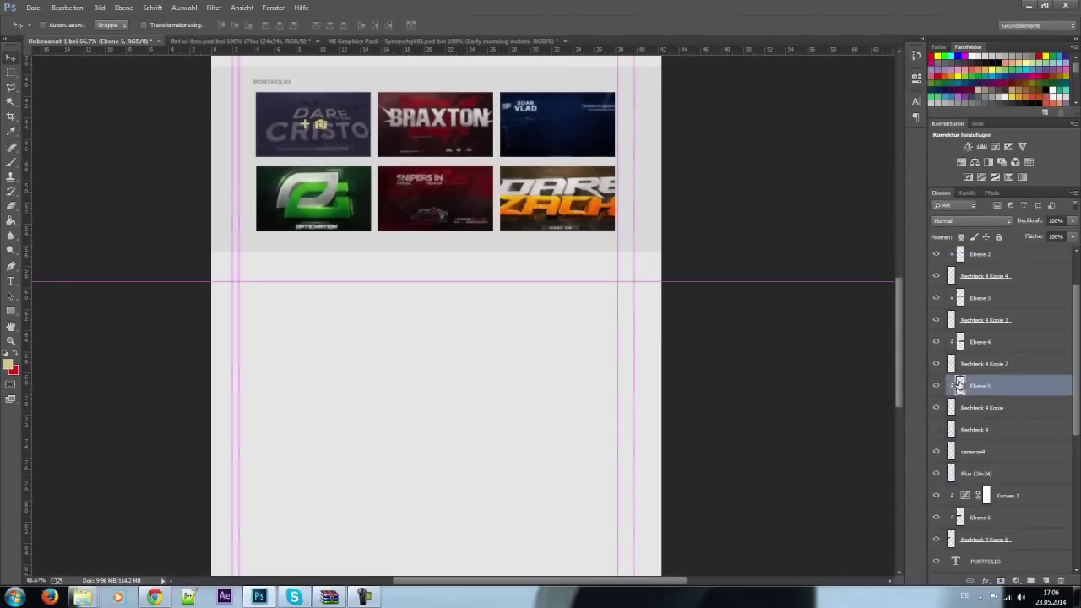
{"action": "scroll", "coordinate": [937, 483], "scroll_direction": "down", "scroll_amount": 2}
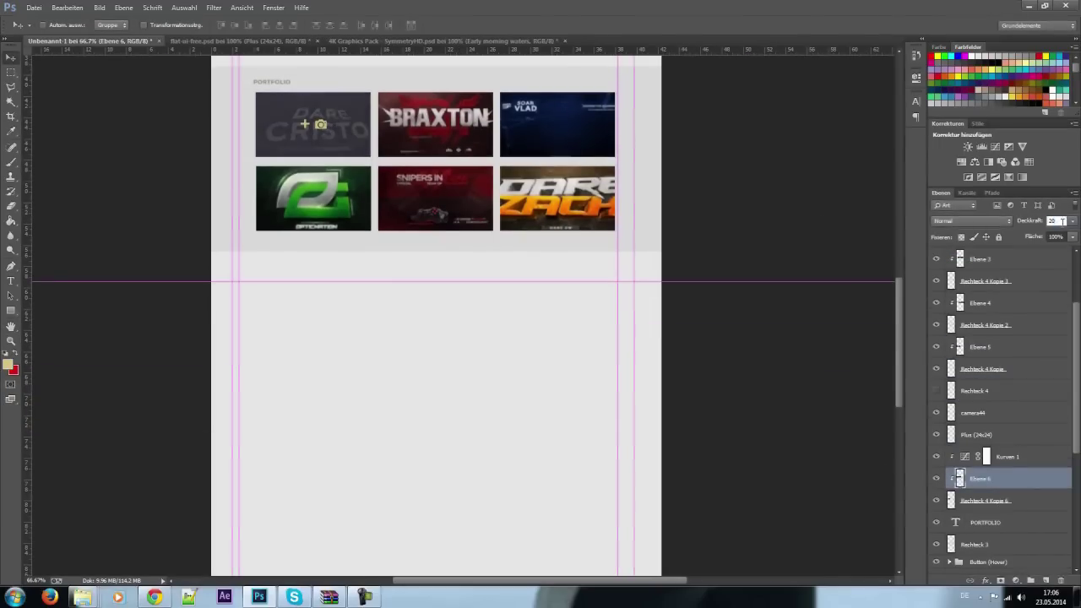
{"action": "key", "text": "Return"}
{"action": "key", "text": "ctrl+plus"}
{"action": "left_click", "coordinate": [722, 359]}
{"action": "left_click", "coordinate": [926, 347]}
{"action": "key", "text": "Return"}
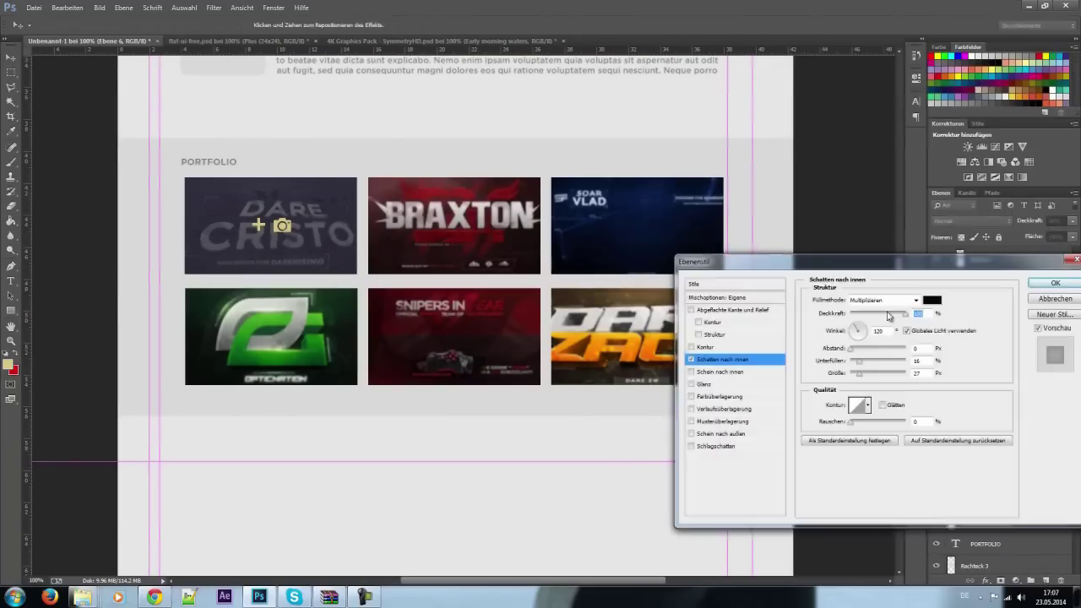
{"action": "key", "text": "ctrl+minus"}
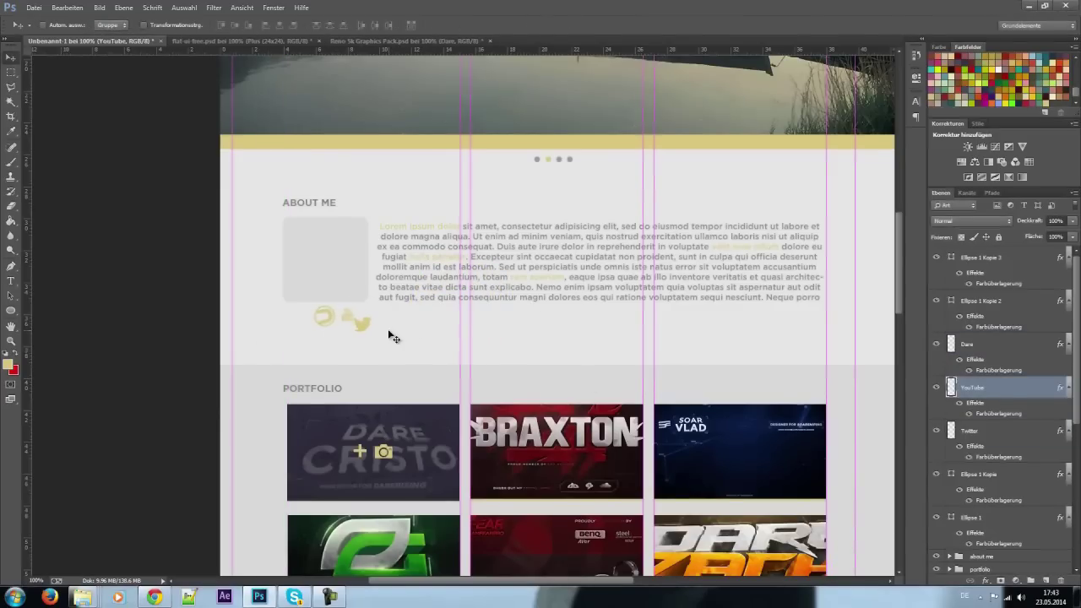
- Recolour the About Me social icons grey with Color Overlay and scale them down
{"action": "scroll", "coordinate": [338, 349], "scroll_direction": "up", "scroll_amount": 3}
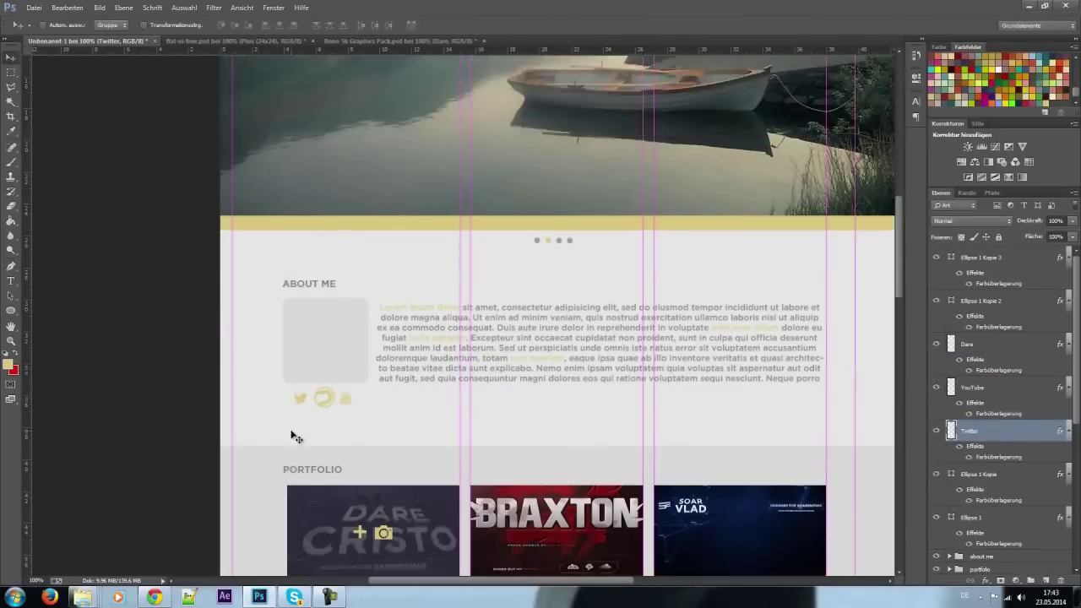
{"action": "double_click", "coordinate": [953, 433]}
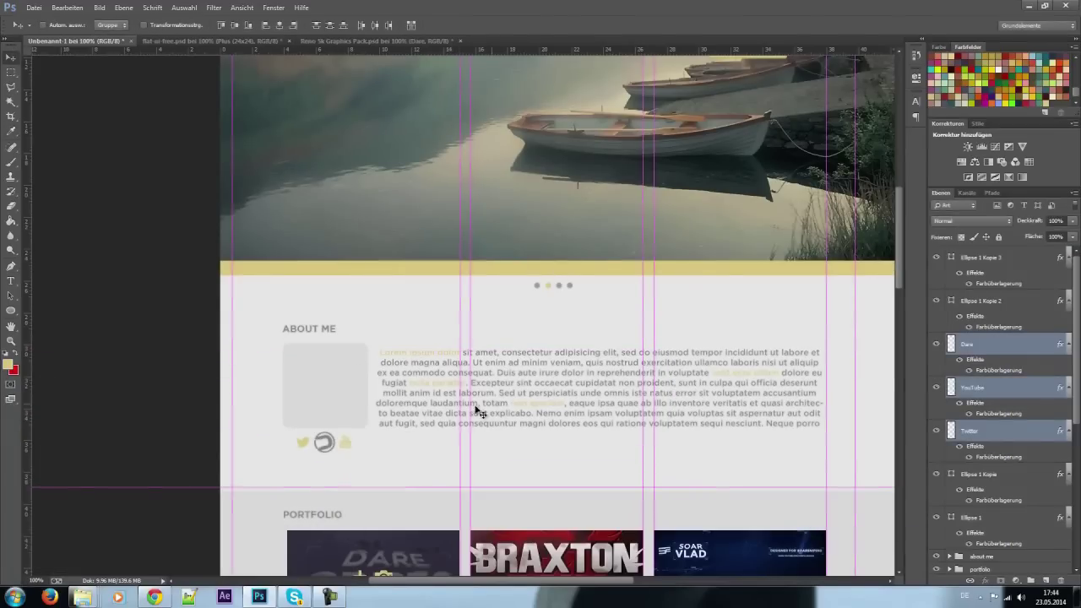
{"action": "left_click_drag", "start_coordinate": [898, 228], "coordinate": [898, 267]}
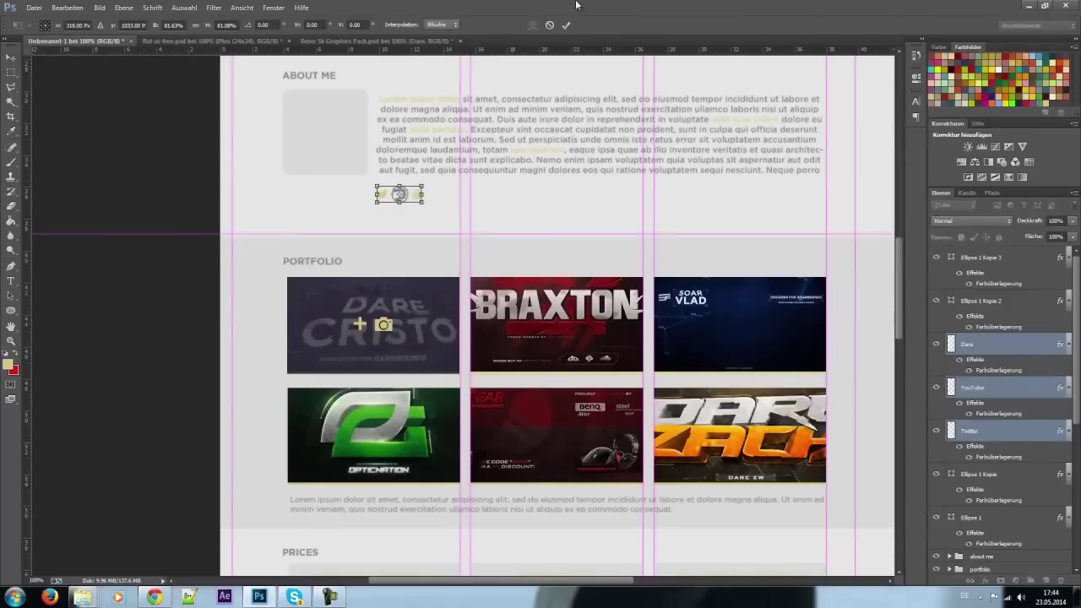
{"action": "scroll", "coordinate": [738, 357], "scroll_direction": "down", "scroll_amount": 5}
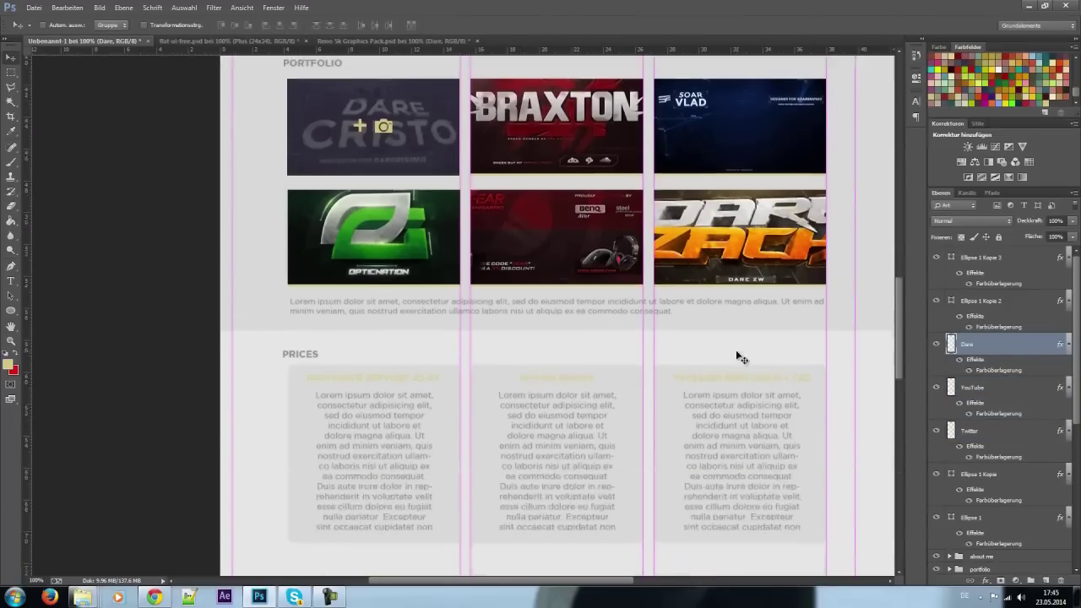
{"action": "scroll", "coordinate": [685, 427], "scroll_direction": "up", "scroll_amount": 3}
{"action": "scroll", "coordinate": [684, 426], "scroll_direction": "up", "scroll_amount": 6}
{"action": "left_click", "coordinate": [1001, 433], "text": "ctrl"}
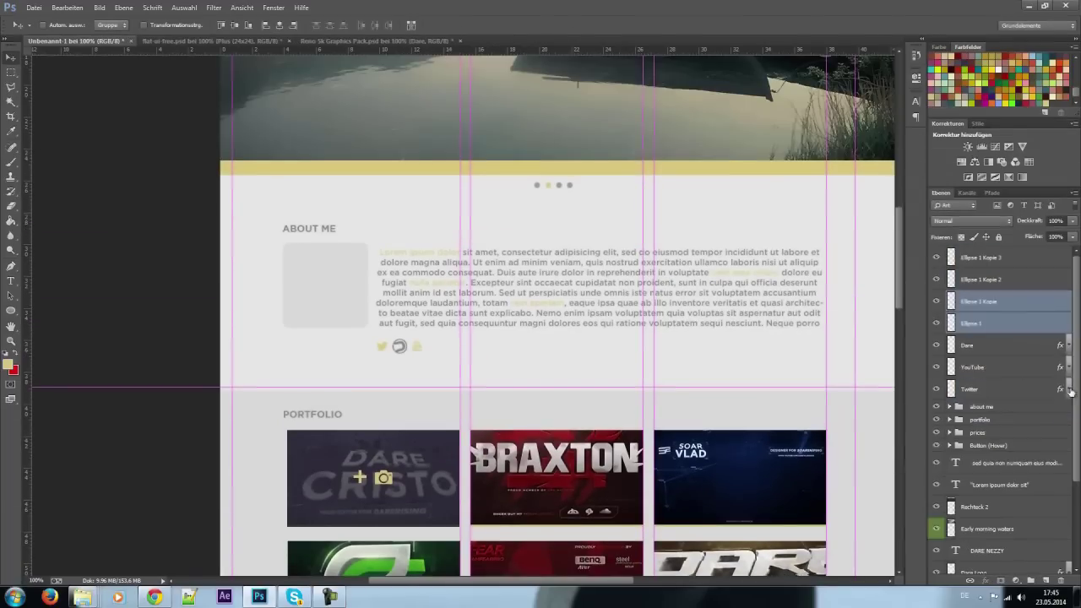
- Draw a wide 1293×355 px rectangle below the Prices section
{"action": "scroll", "coordinate": [839, 374], "scroll_direction": "down", "scroll_amount": 4}
{"action": "left_click", "coordinate": [1003, 366]}
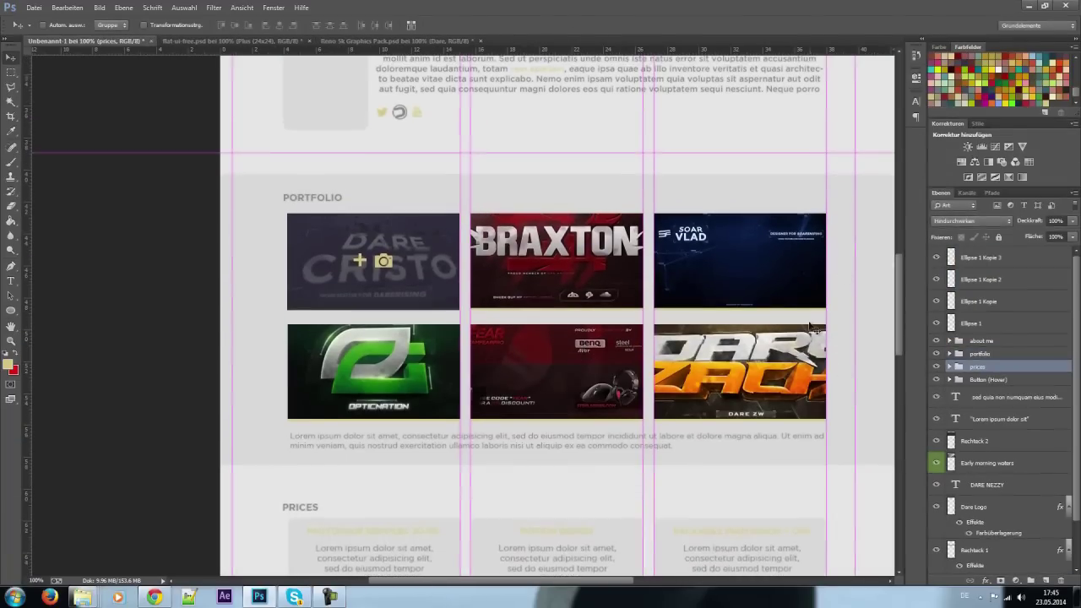
{"action": "scroll", "coordinate": [807, 358], "scroll_direction": "down", "scroll_amount": 6}
{"action": "left_click_drag", "start_coordinate": [893, 434], "coordinate": [894, 434]}
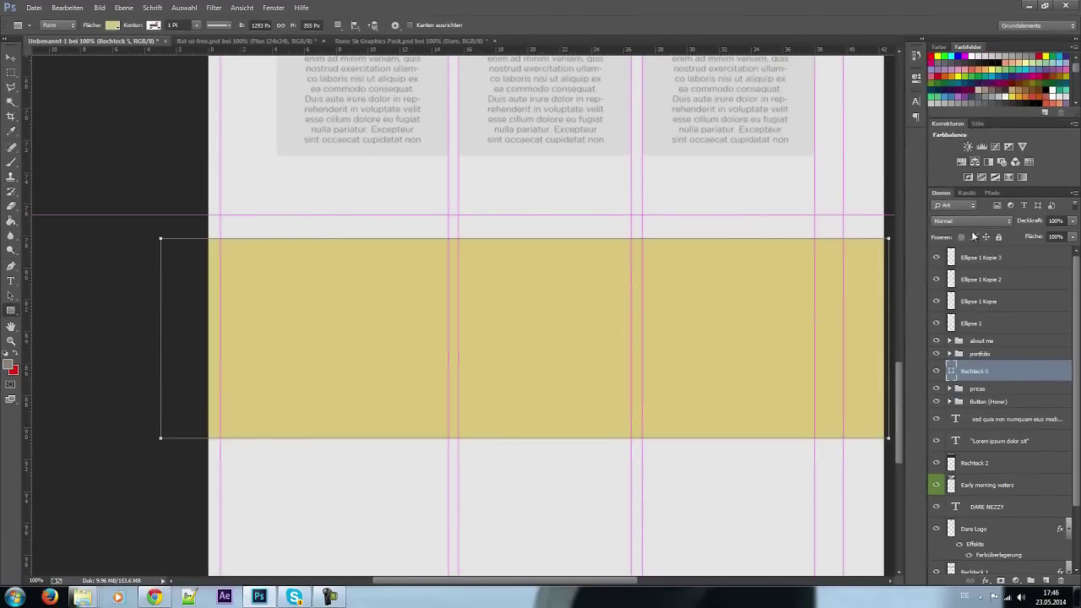
- Fill the band rectangle grey and shorten it from the bottom with Free Transform
{"action": "left_click", "coordinate": [756, 136]}
{"action": "left_click", "coordinate": [818, 213]}
{"action": "left_click", "coordinate": [916, 76]}
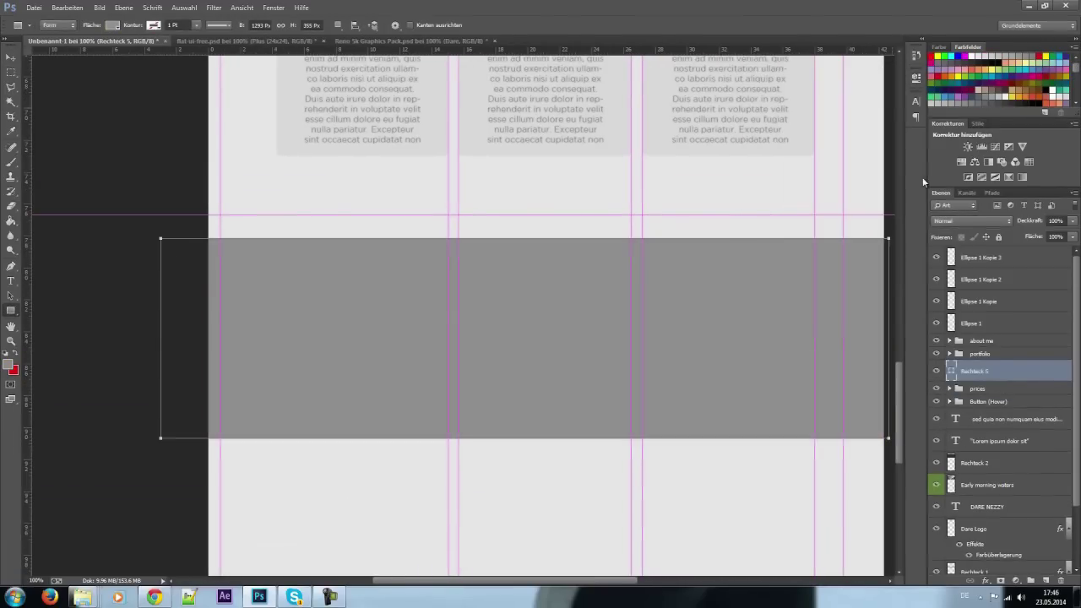
{"action": "right_click", "coordinate": [975, 396]}
{"action": "key", "text": "Escape"}
{"action": "key", "text": "ctrl+minus"}
{"action": "key", "text": "ctrl+minus"}
{"action": "key", "text": "ctrl+minus"}
{"action": "key", "text": "ctrl+plus"}
{"action": "key", "text": "ctrl+plus"}
{"action": "key", "text": "ctrl+plus"}
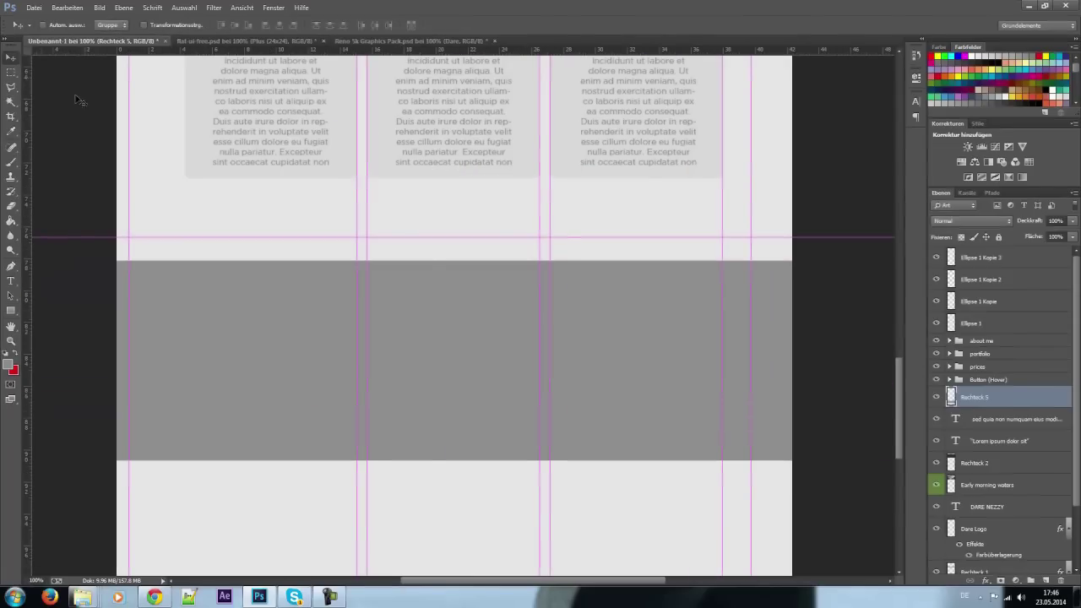
{"action": "key", "text": "ctrl+t"}
{"action": "left_click_drag", "start_coordinate": [455, 460], "coordinate": [455, 422]}
{"action": "key", "text": "Return"}
- Add a bold yellow CONTACT heading inside the grey band
{"action": "key", "text": "t"}
{"action": "left_click", "coordinate": [135, 277]}
{"action": "left_click", "coordinate": [378, 26]}
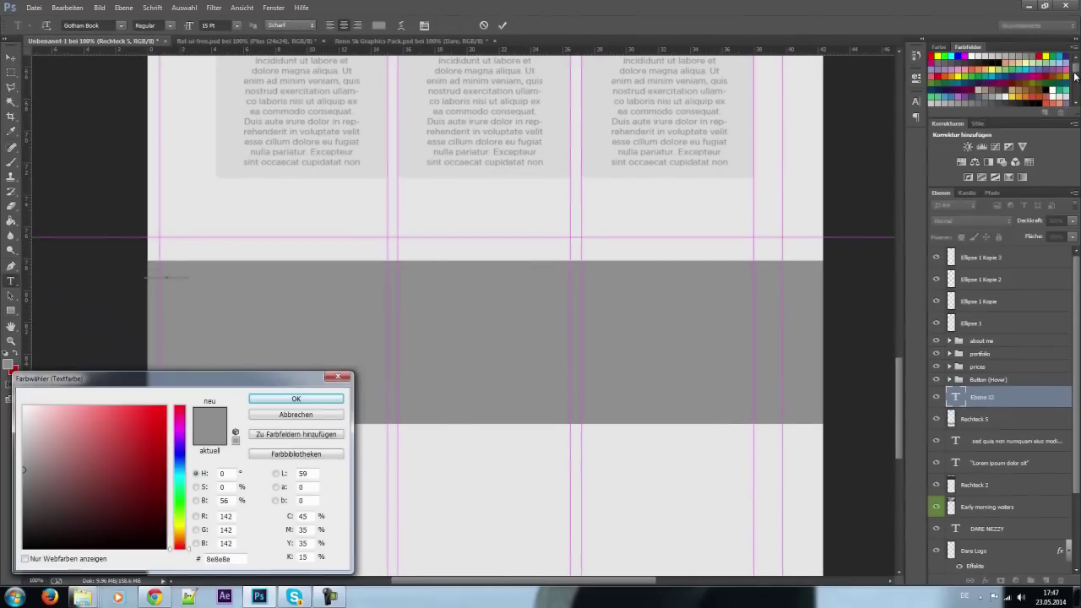
{"action": "left_click", "coordinate": [89, 415]}
{"action": "left_click", "coordinate": [292, 396]}
{"action": "left_click", "coordinate": [170, 28]}
{"action": "left_click_drag", "start_coordinate": [240, 283], "coordinate": [232, 284]}
{"action": "scroll", "coordinate": [231, 283], "scroll_direction": "up", "scroll_amount": 3}
{"action": "left_click_drag", "start_coordinate": [26, 261], "coordinate": [210, 261]}
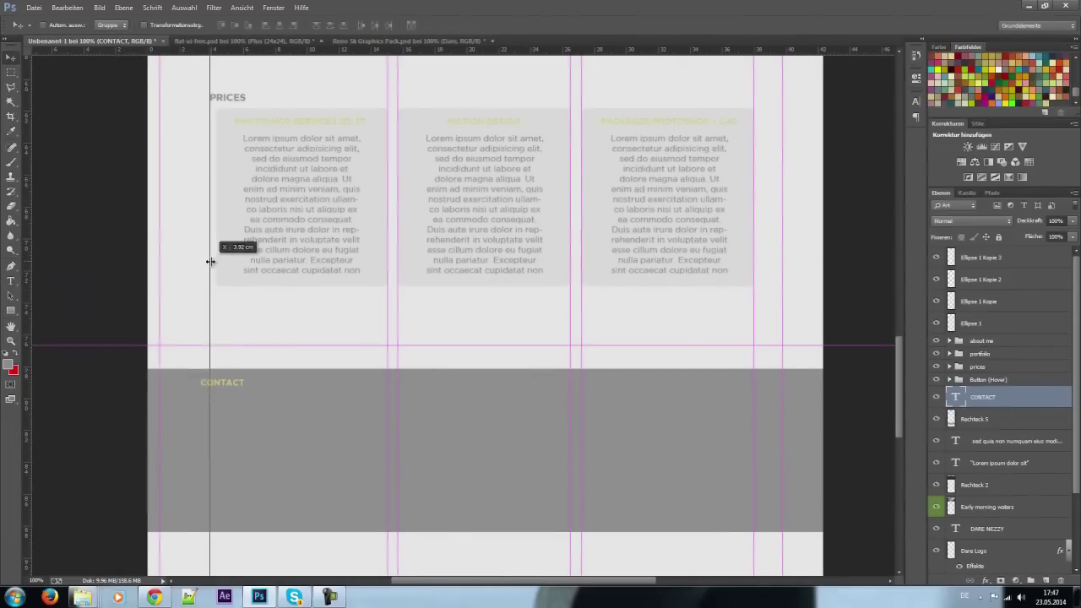
- Add two Lorem Ipsum placeholder paragraphs beneath the CONTACT heading
{"action": "right_click", "coordinate": [523, 421]}
{"action": "left_click", "coordinate": [523, 382]}
{"action": "left_click", "coordinate": [378, 26]}
{"action": "key", "text": "Return"}
{"action": "left_click_drag", "start_coordinate": [569, 429], "coordinate": [570, 440]}
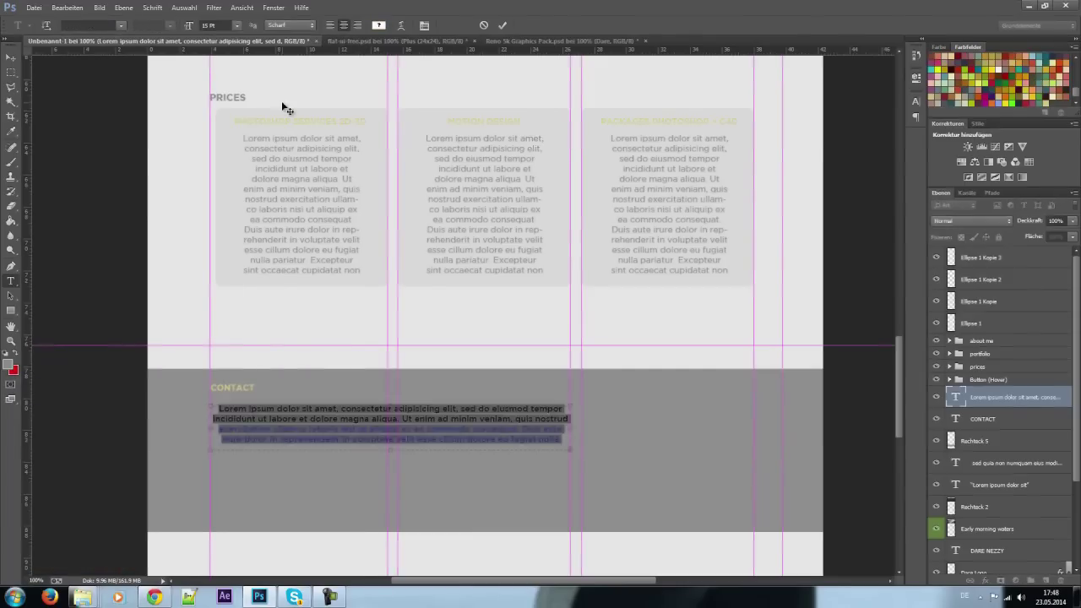
{"action": "key", "text": "ctrl+Return"}
{"action": "scroll", "coordinate": [212, 365], "scroll_direction": "down", "scroll_amount": 2}
{"action": "key", "text": "ctrl+v"}
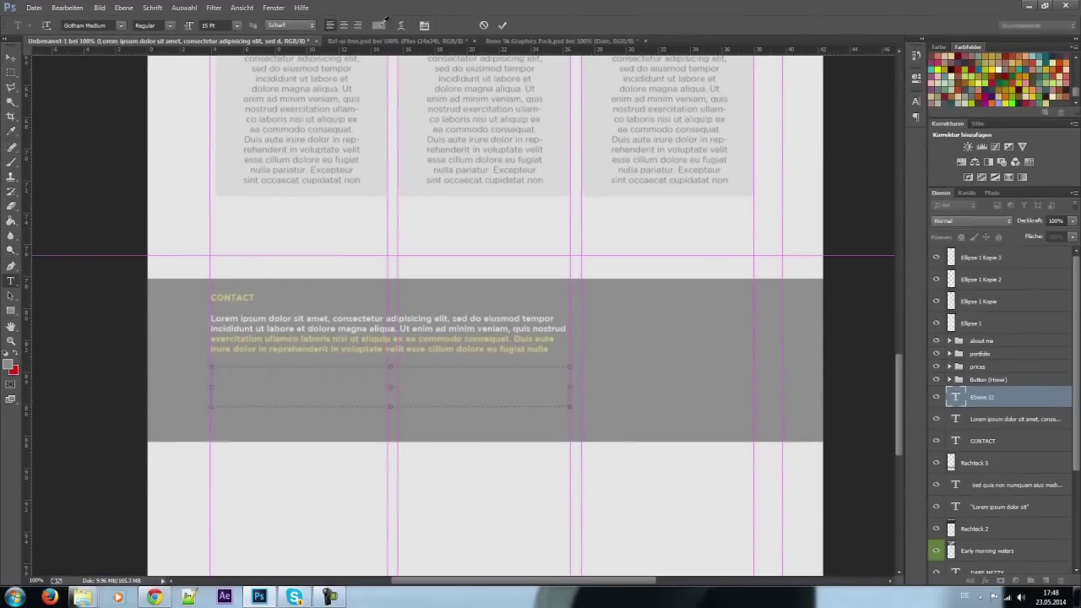
{"action": "key", "text": "ctrl+Return"}
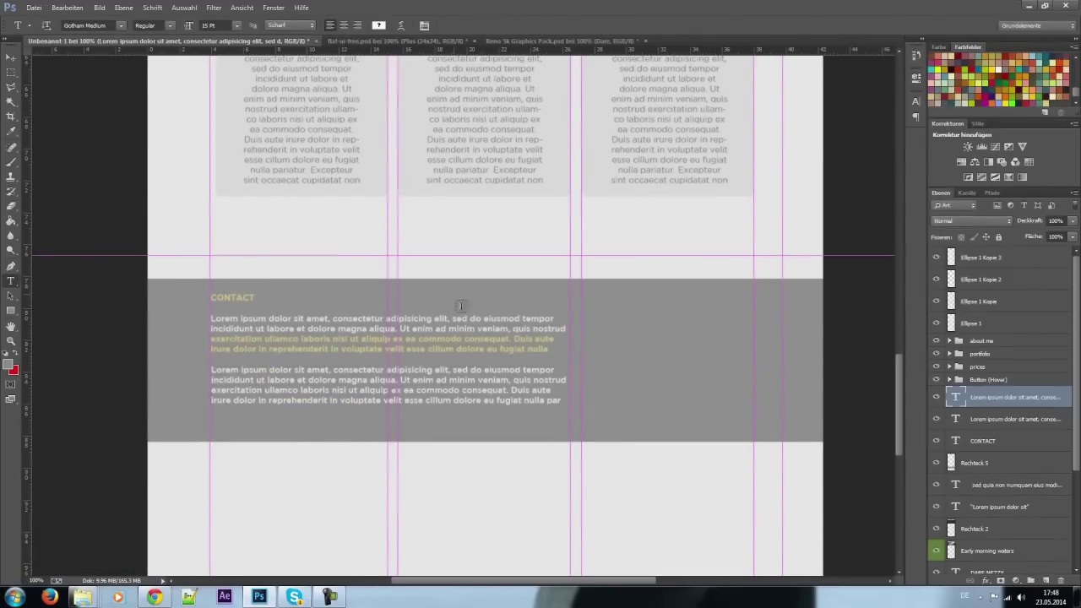
{"action": "scroll", "coordinate": [460, 306], "scroll_direction": "up", "scroll_amount": 1}
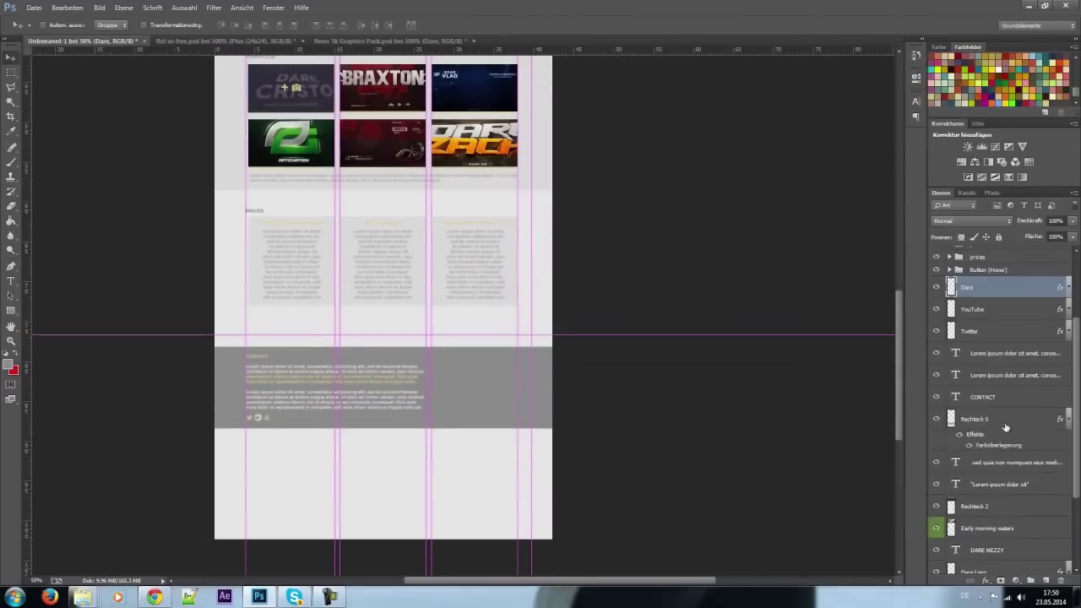
- Group two sets of section layers into their own folders with Ctrl+G
{"action": "left_click", "coordinate": [1005, 427], "text": "shift"}
{"action": "key", "text": "ctrl+g"}
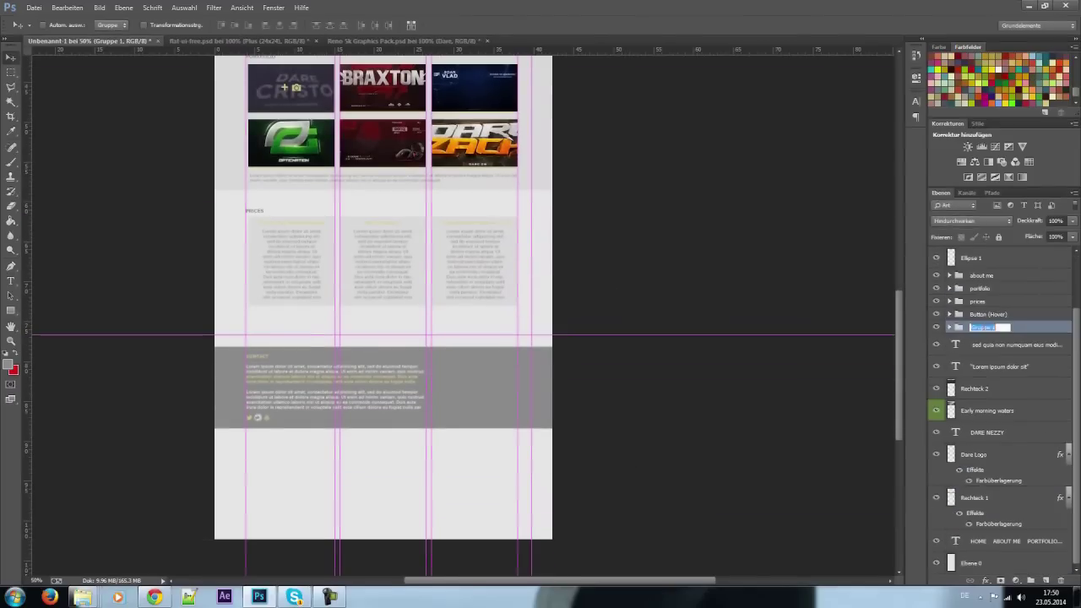
{"action": "left_click", "coordinate": [986, 426], "text": "shift"}
{"action": "key", "text": "ctrl+g"}
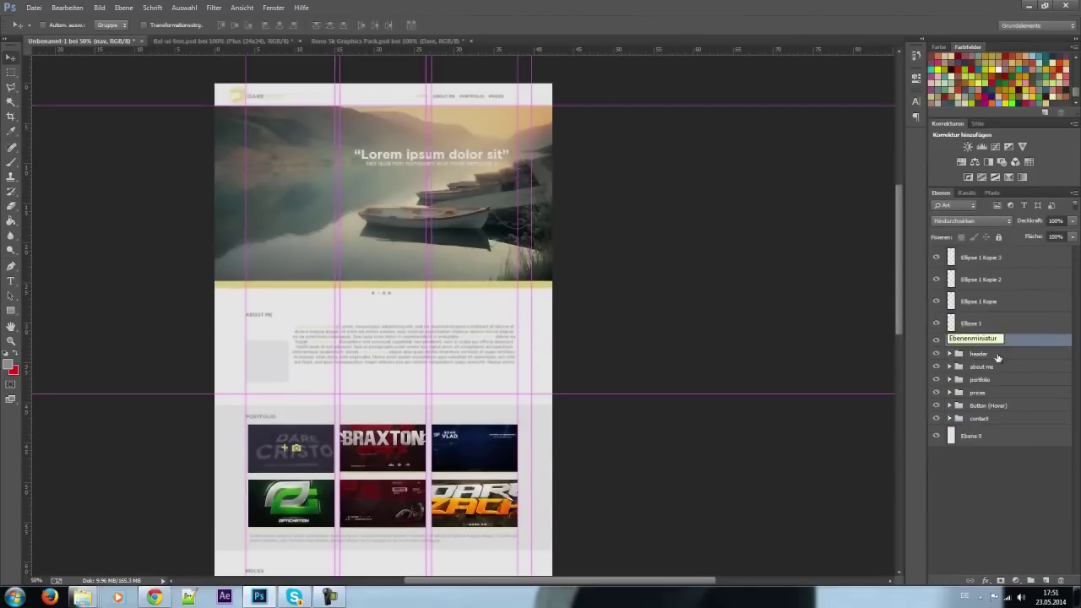
- Select the background layer Ebene 0 and start a new custom crop ratio preset
{"action": "left_click", "coordinate": [1020, 347]}
{"action": "key", "text": "c"}
{"action": "left_click", "coordinate": [72, 26]}
{"action": "left_click", "coordinate": [90, 193]}
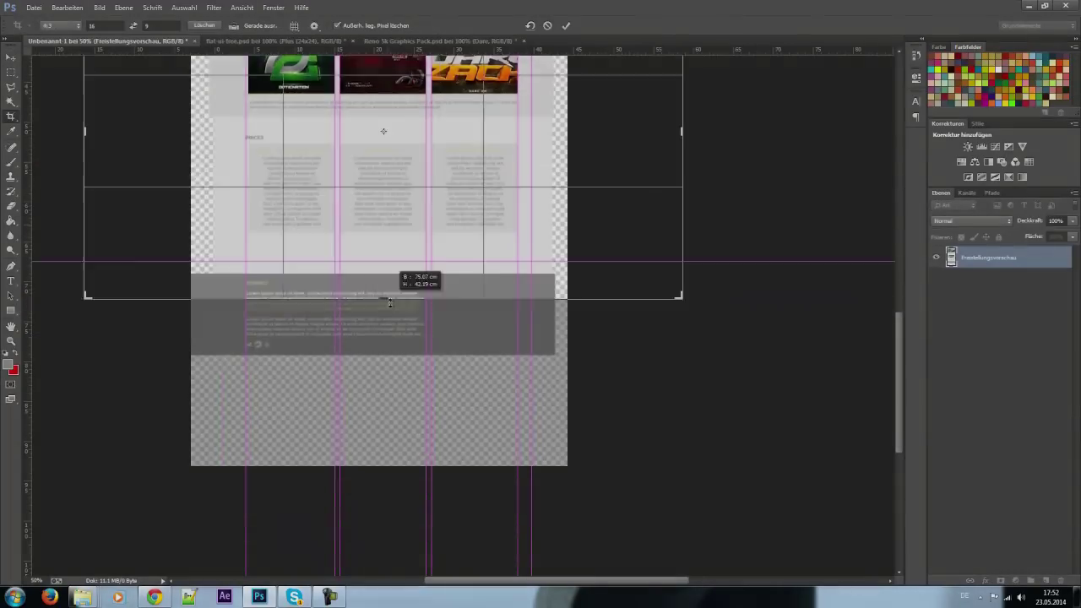